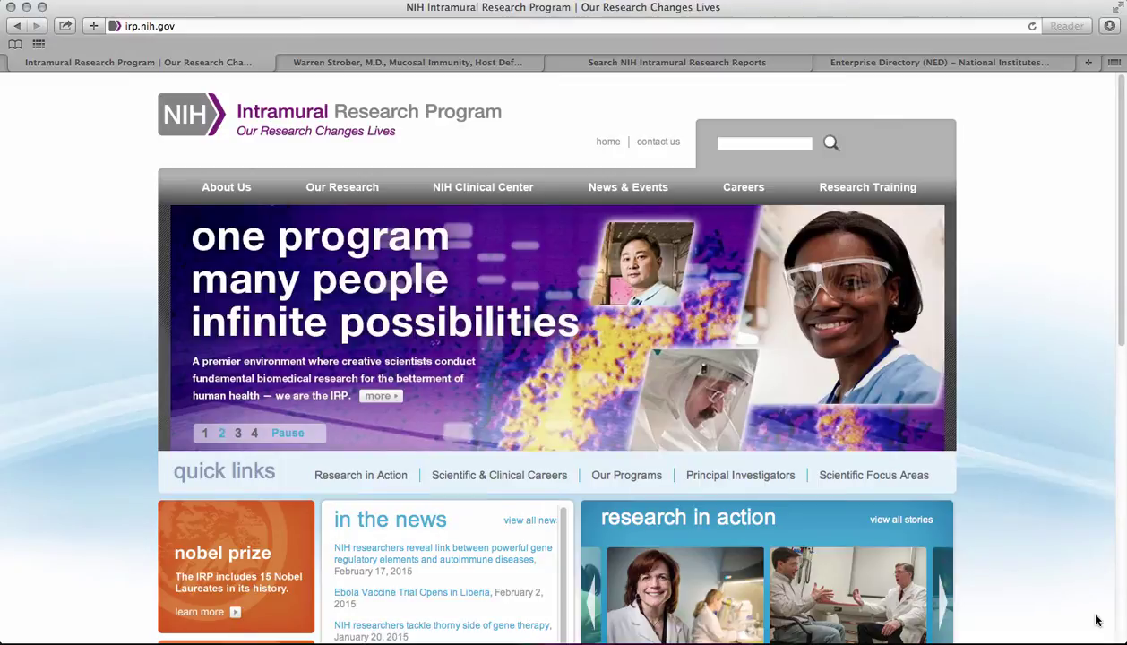
- Go to Scientific Focus Areas under Our Research and pick the Stem Cell Biology tile
{"action": "mouse_move", "coordinate": [354, 191]}
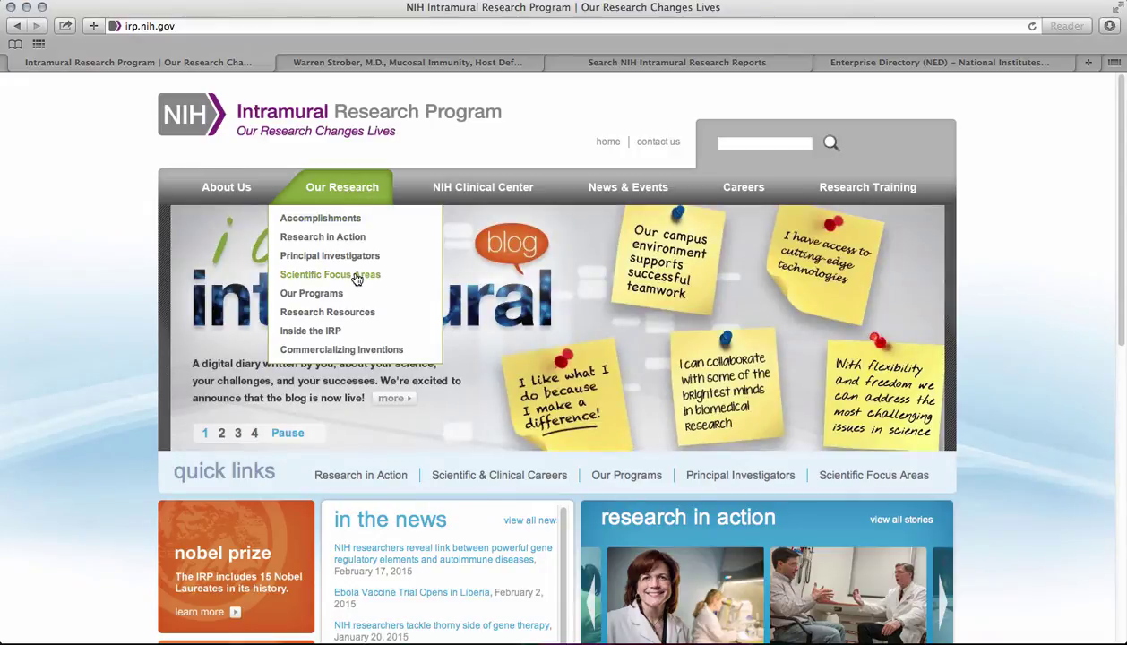
{"action": "left_click", "coordinate": [357, 280]}
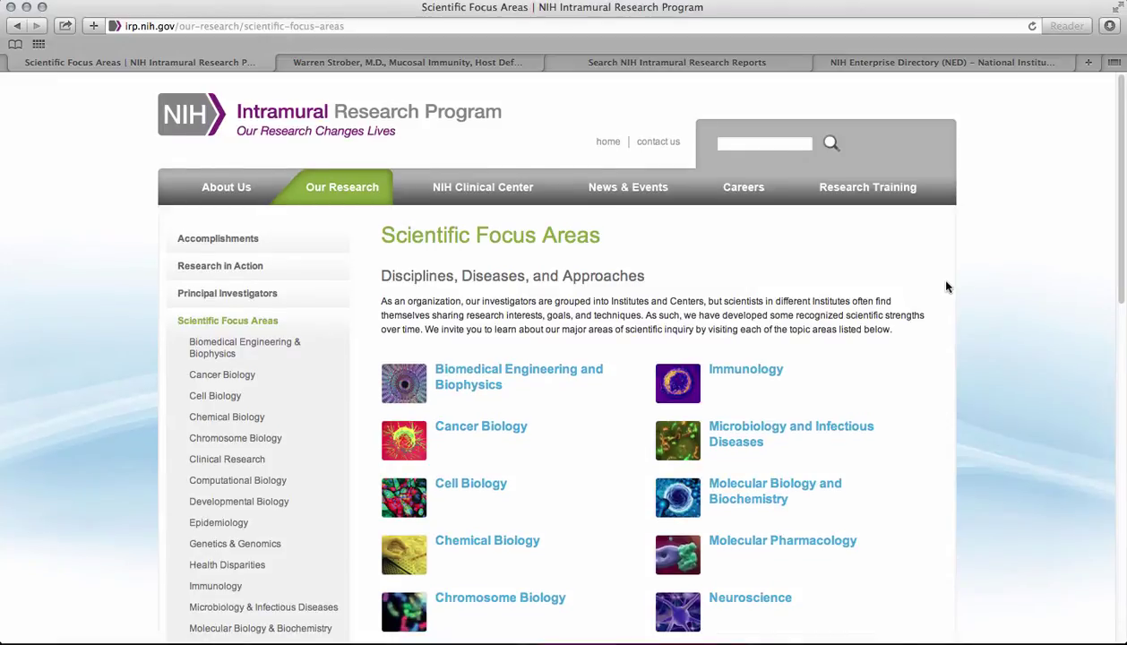
{"action": "scroll", "coordinate": [947, 287], "scroll_direction": "down", "scroll_amount": 2}
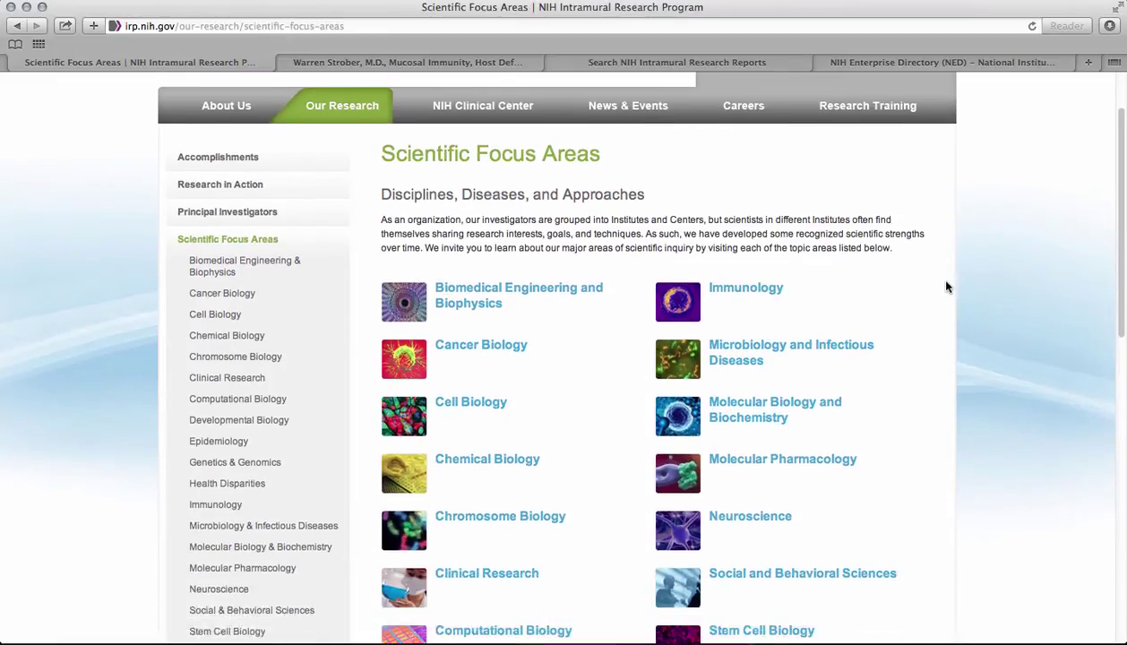
{"action": "scroll", "coordinate": [947, 286], "scroll_direction": "down", "scroll_amount": 4}
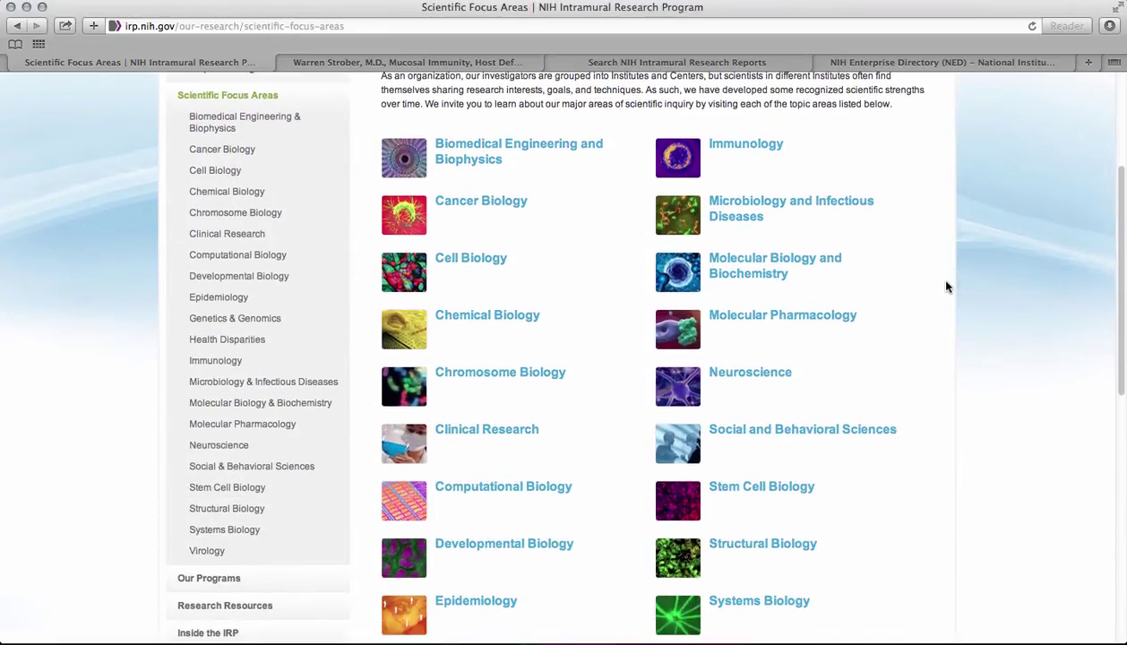
{"action": "scroll", "coordinate": [947, 286], "scroll_direction": "down", "scroll_amount": 1}
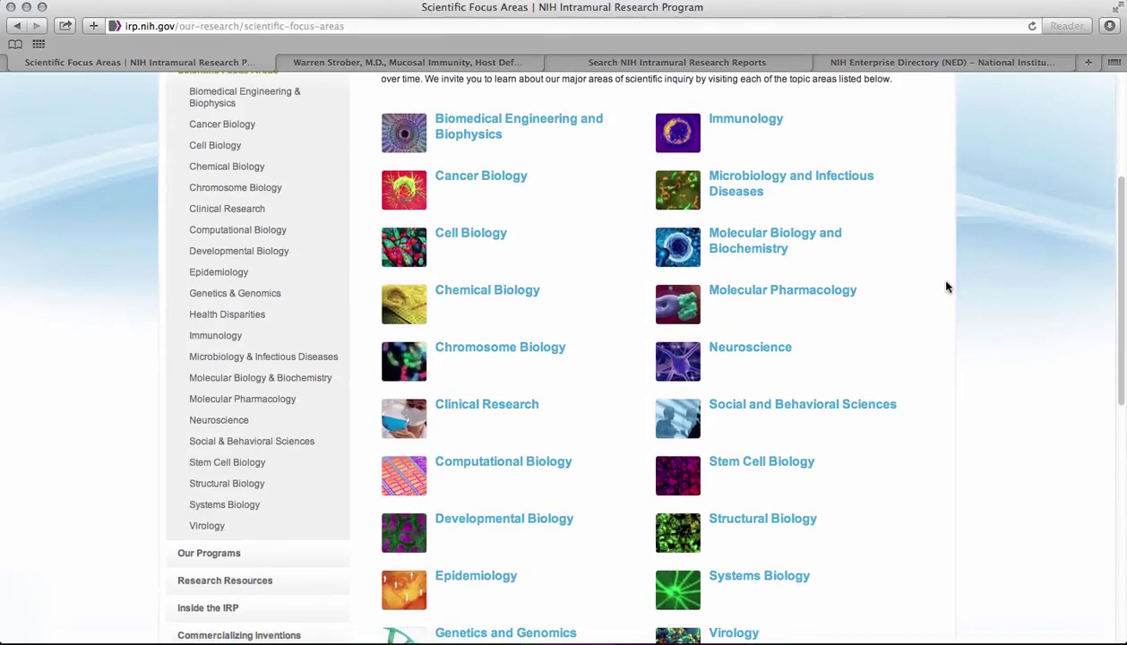
{"action": "scroll", "coordinate": [947, 286], "scroll_direction": "down", "scroll_amount": 2}
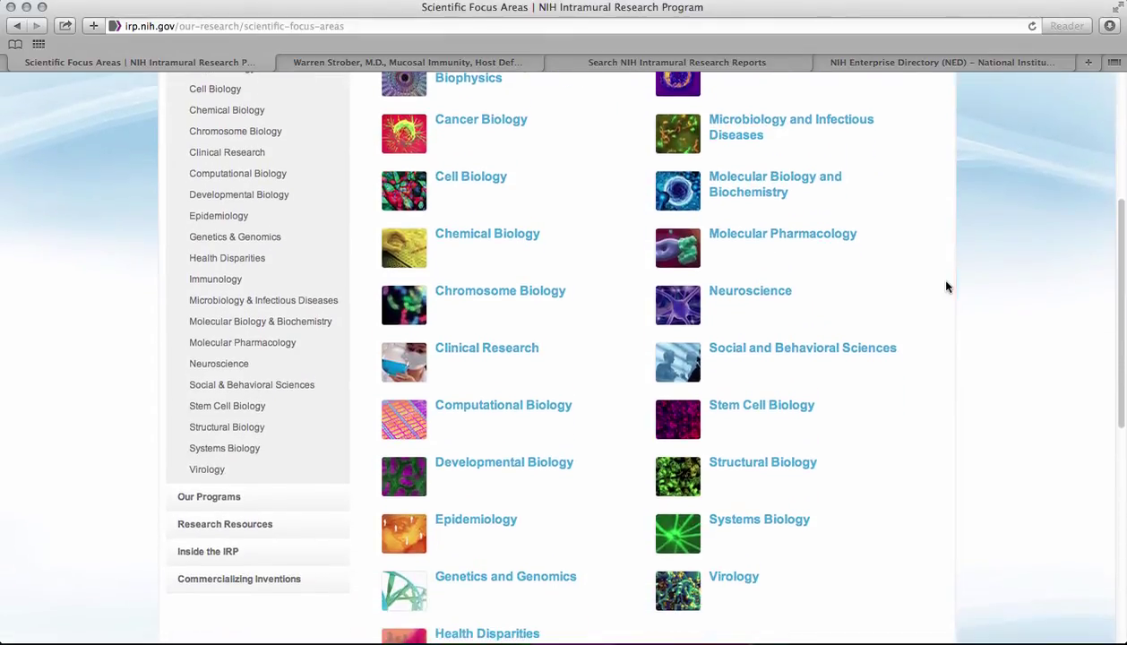
{"action": "scroll", "coordinate": [947, 287], "scroll_direction": "down", "scroll_amount": 2}
{"action": "scroll", "coordinate": [947, 286], "scroll_direction": "up", "scroll_amount": 3}
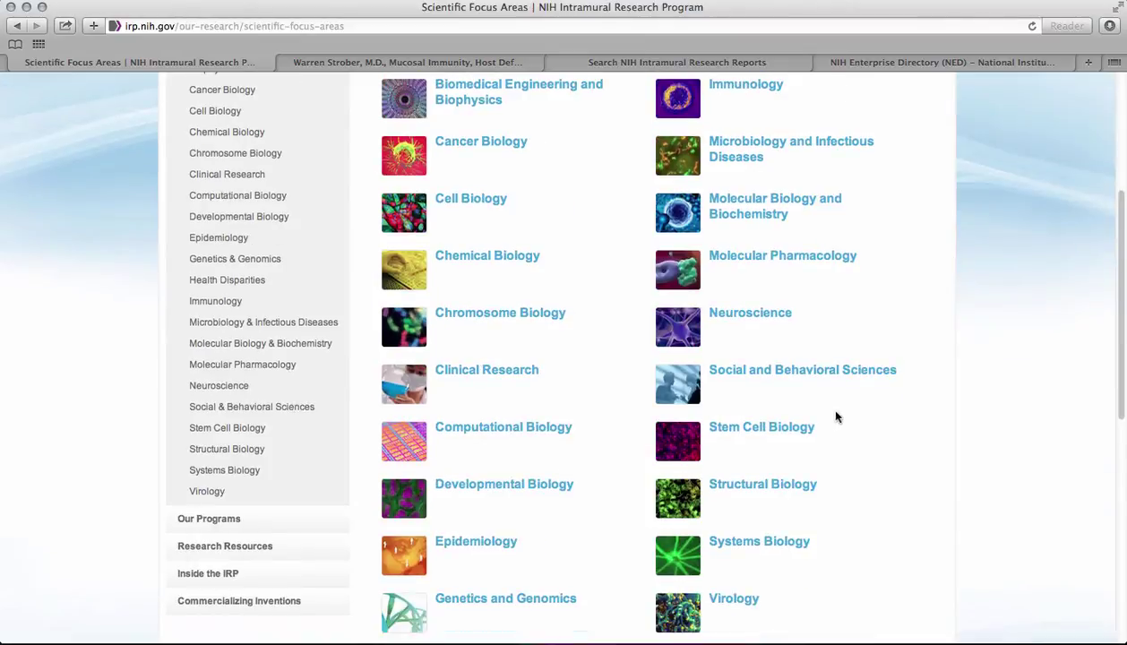
{"action": "left_click", "coordinate": [788, 432]}
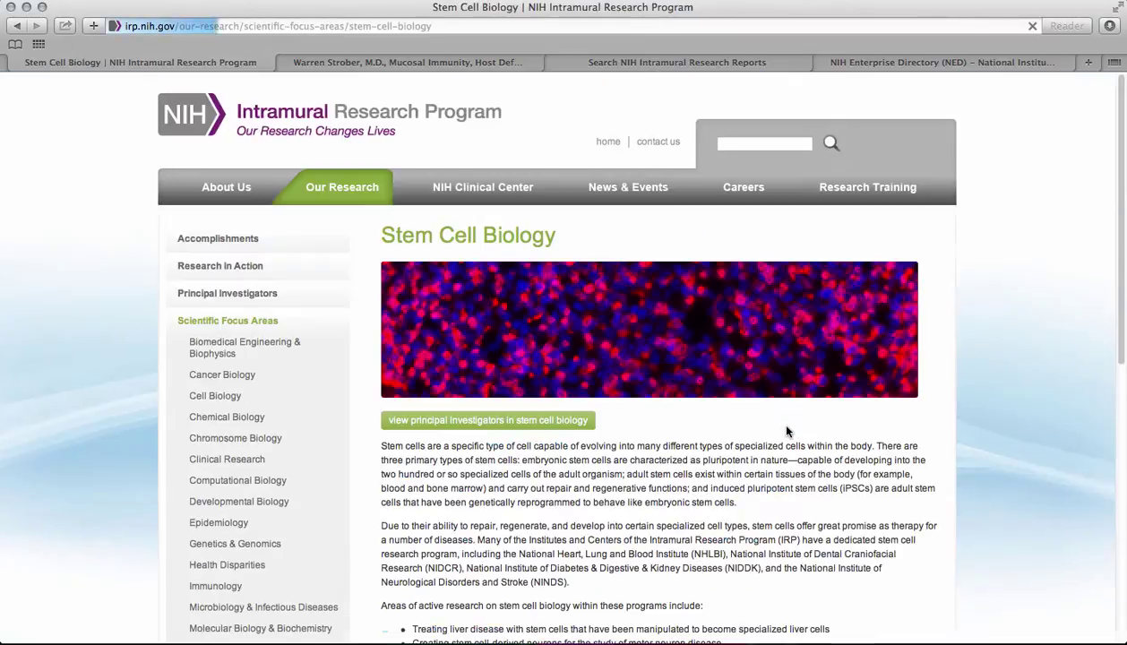
{"action": "scroll", "coordinate": [790, 431], "scroll_direction": "down", "scroll_amount": 4}
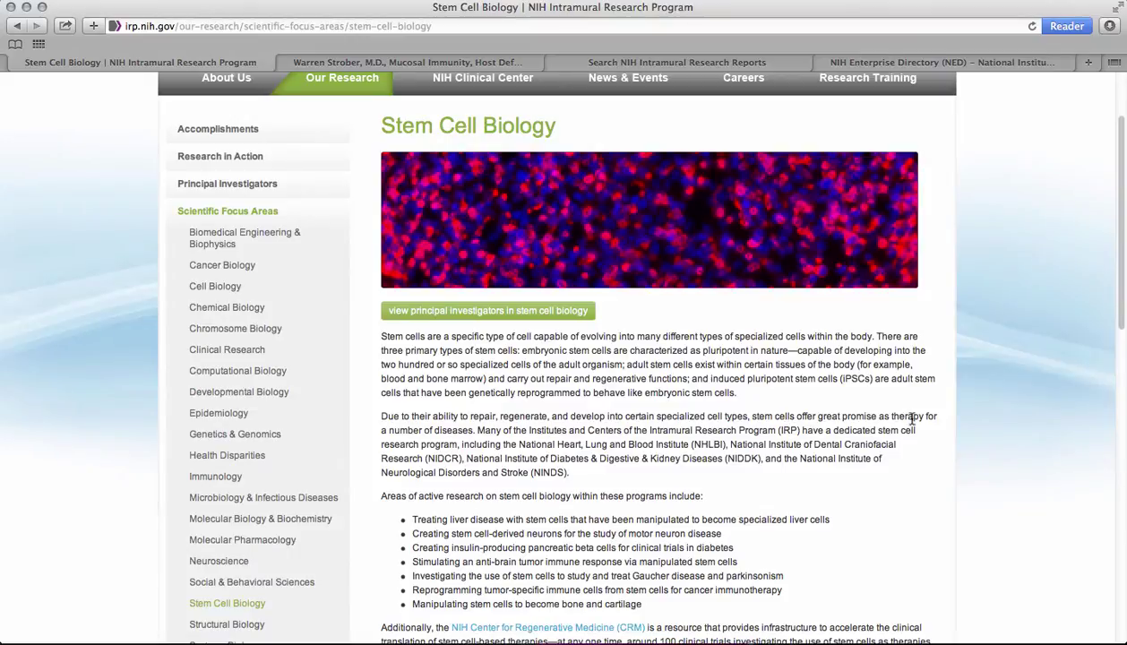
{"action": "scroll", "coordinate": [989, 443], "scroll_direction": "down", "scroll_amount": 3}
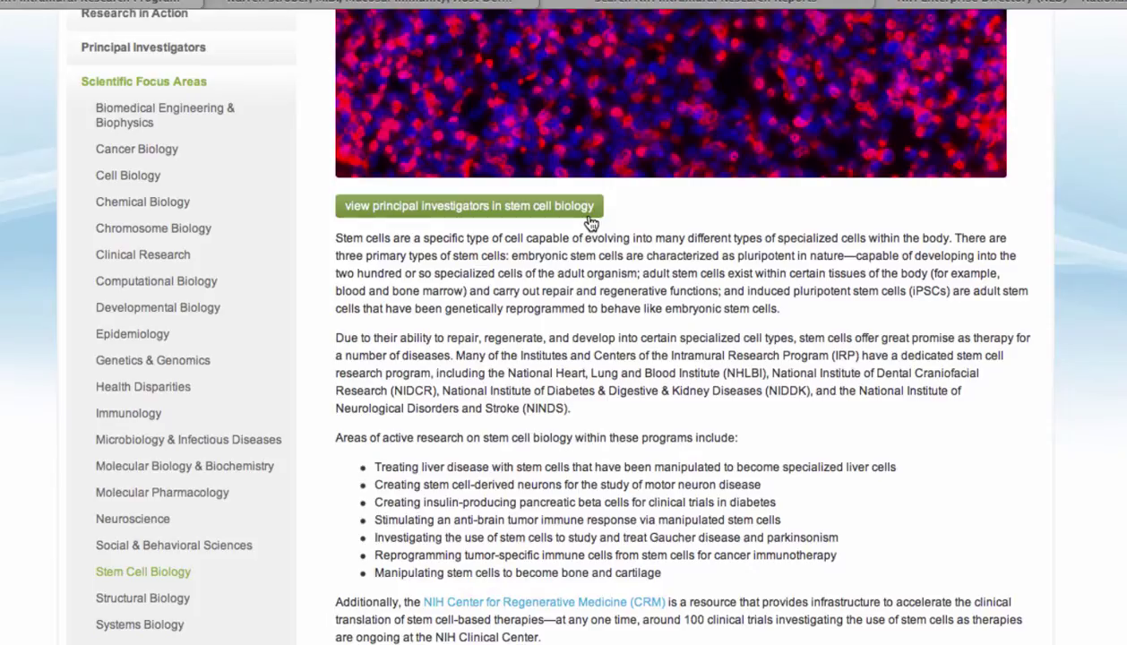
- List the stem cell biology principal investigators, then return to the Principal Investigators overview
{"action": "left_click", "coordinate": [590, 207]}
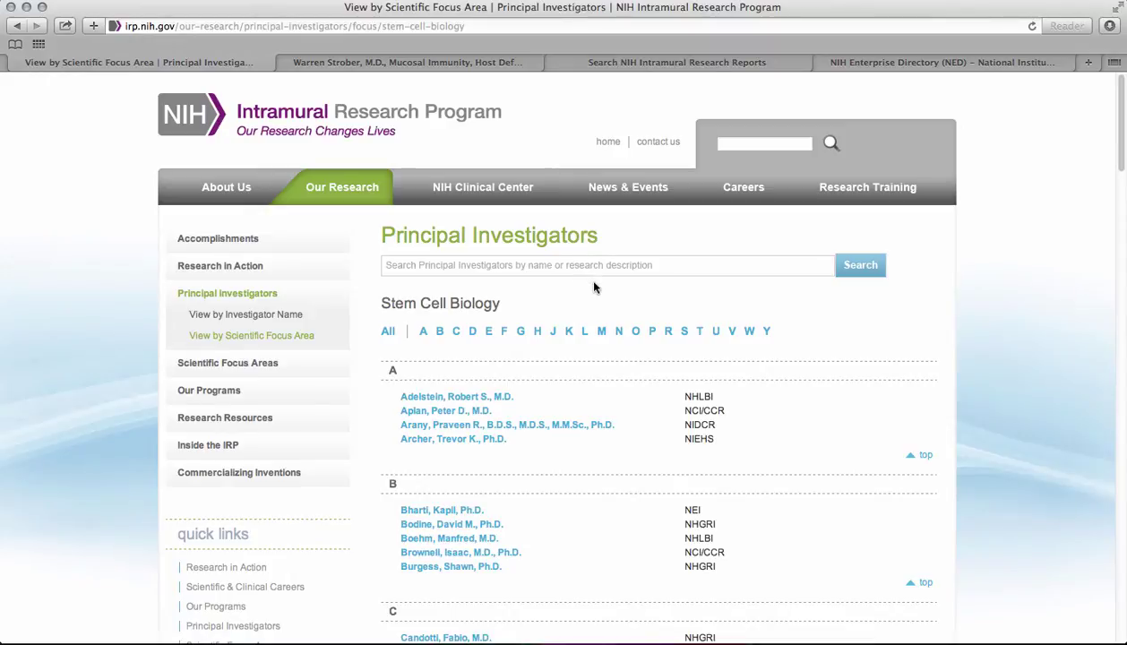
{"action": "scroll", "coordinate": [592, 268], "scroll_direction": "down", "scroll_amount": 3}
{"action": "scroll", "coordinate": [594, 287], "scroll_direction": "down", "scroll_amount": 3}
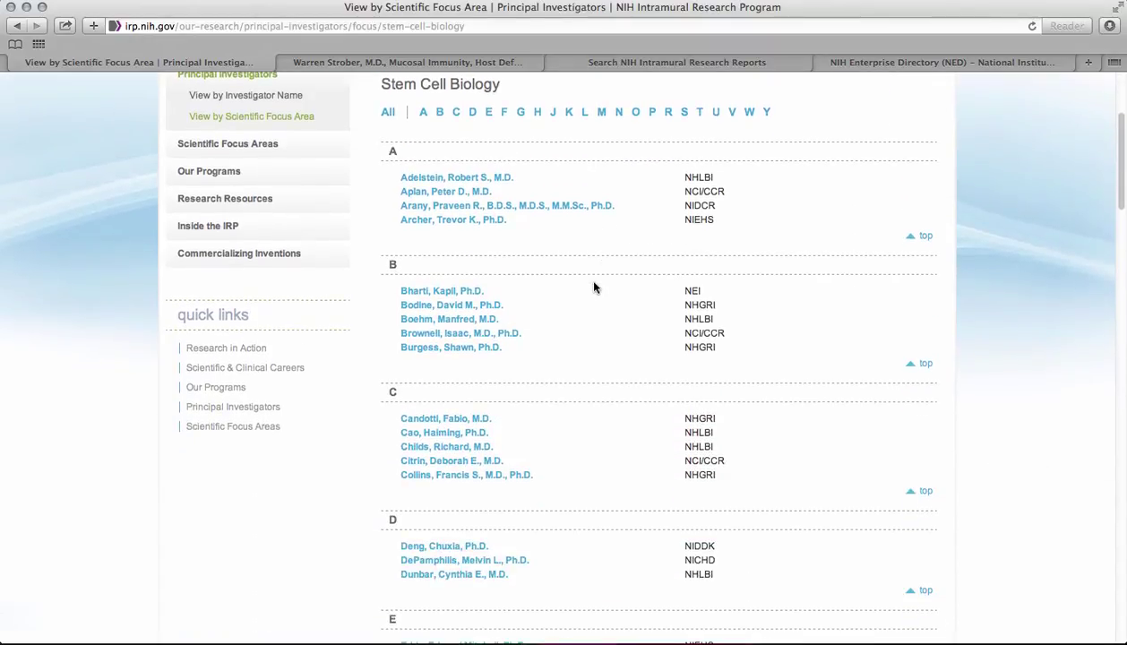
{"action": "scroll", "coordinate": [594, 286], "scroll_direction": "up", "scroll_amount": 3}
{"action": "scroll", "coordinate": [594, 287], "scroll_direction": "up", "scroll_amount": 2}
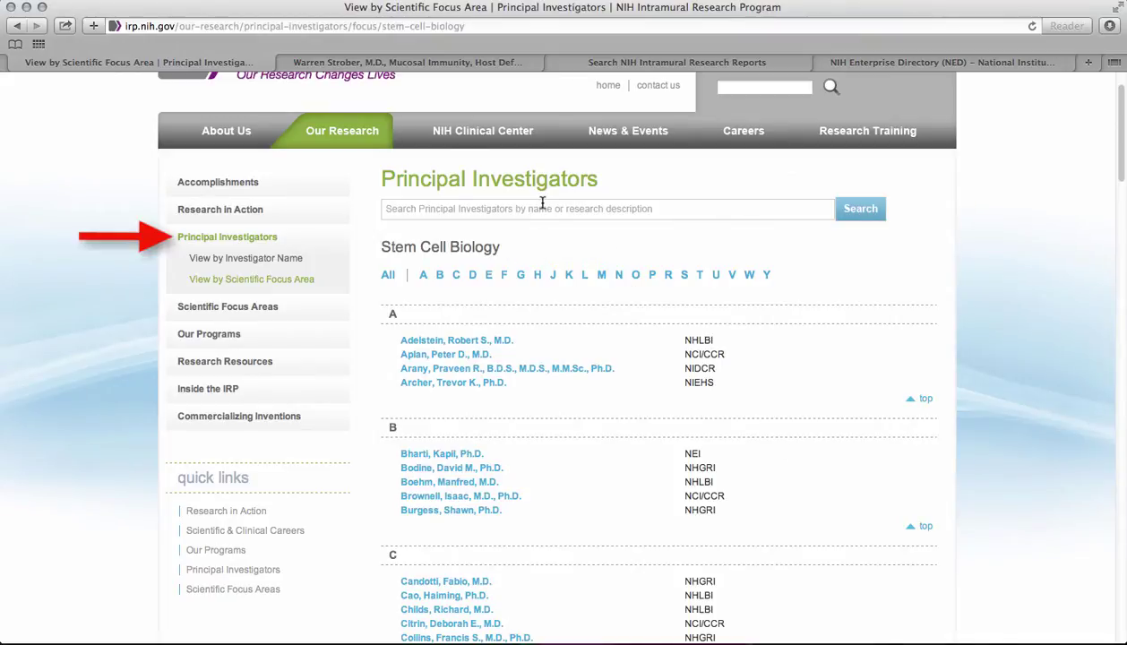
{"action": "left_click", "coordinate": [255, 239]}
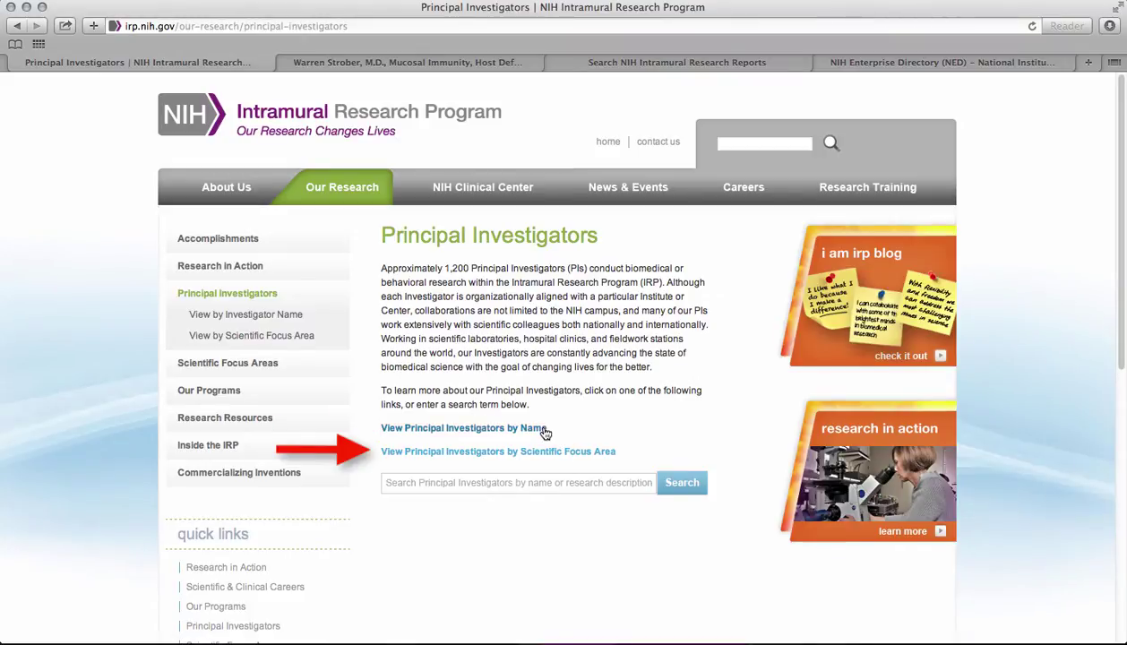
- Search the principal investigators for 'Crohn's disease'
{"action": "left_click", "coordinate": [578, 479]}
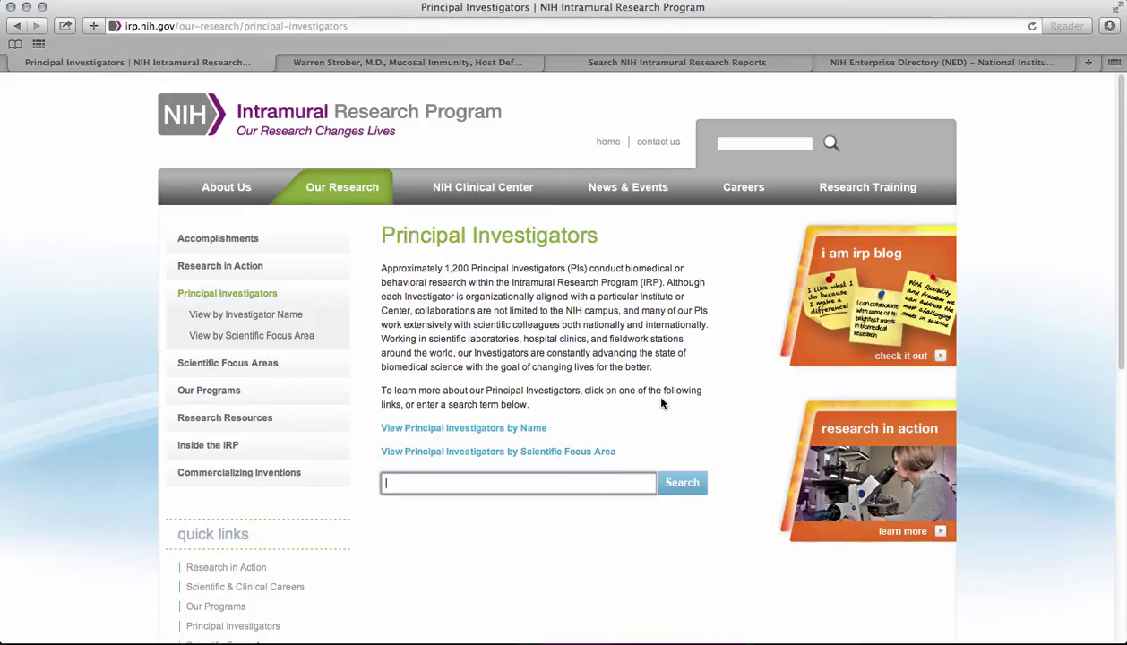
{"action": "type", "text": "Croh"}
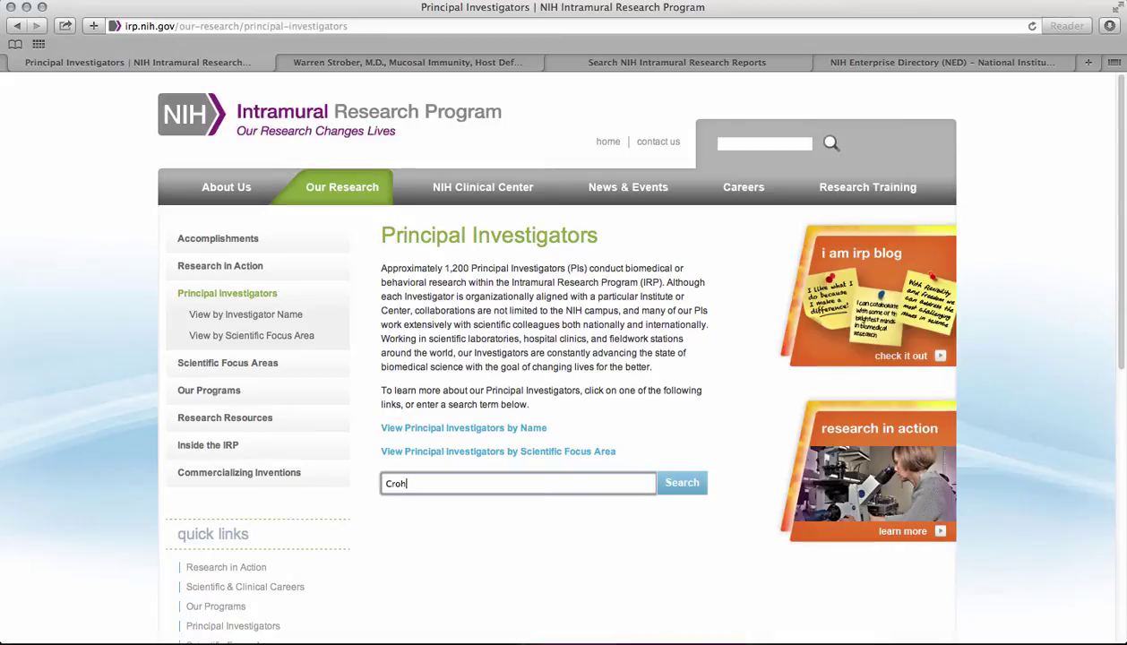
{"action": "type", "text": "n's disease"}
{"action": "left_click", "coordinate": [695, 487]}
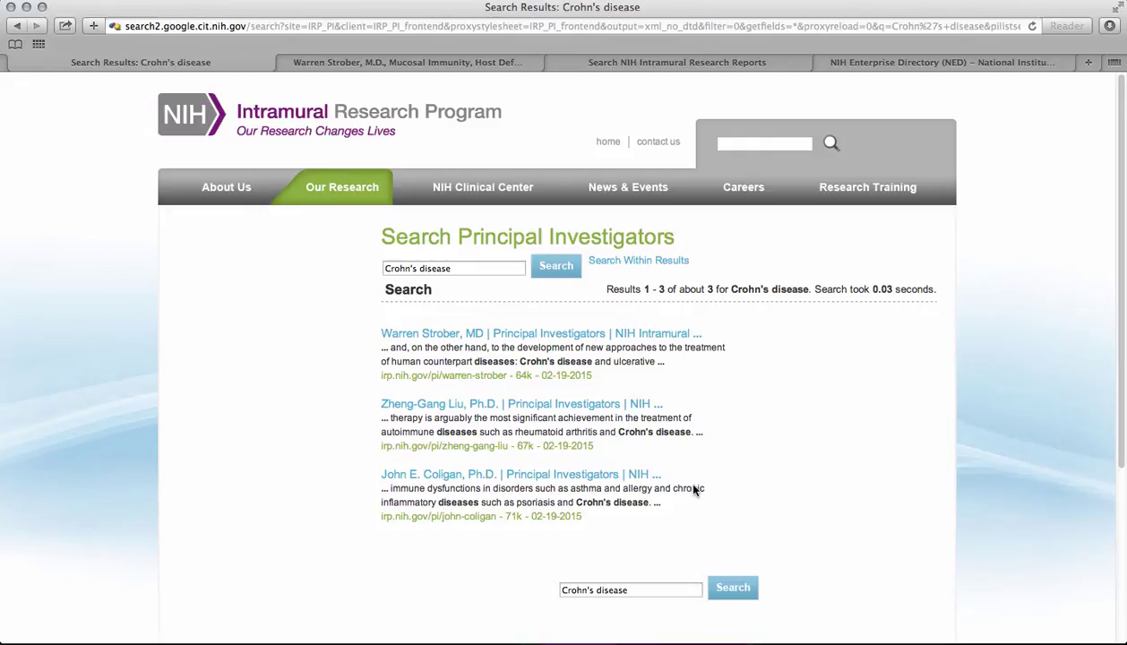
- Open the profile of the first investigator in the Crohn's disease results
{"action": "left_click", "coordinate": [626, 333]}
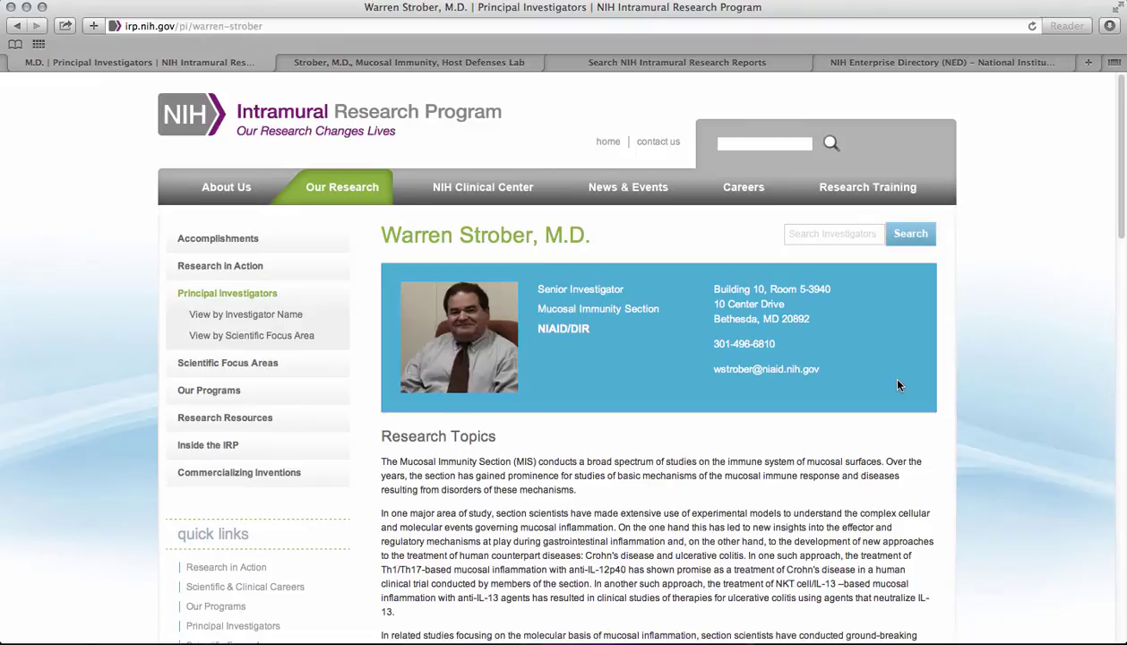
- Review the profile's research topics, biography and publications, then open the investigator's website
{"action": "scroll", "coordinate": [903, 383], "scroll_direction": "down", "scroll_amount": 5}
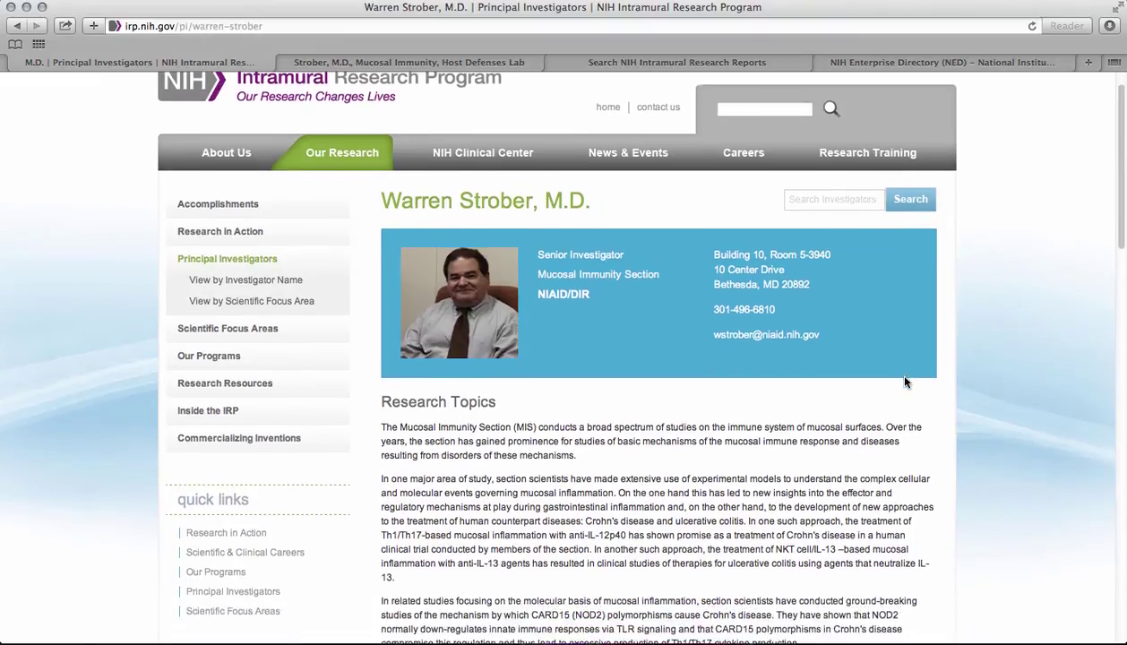
{"action": "scroll", "coordinate": [906, 381], "scroll_direction": "down", "scroll_amount": 2}
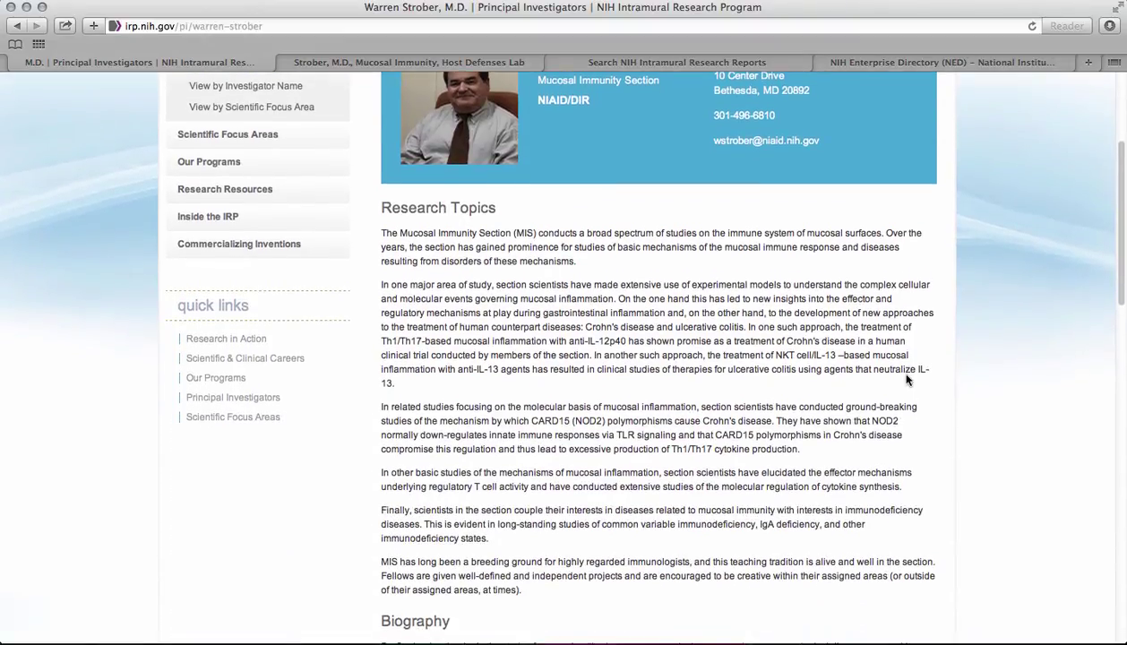
{"action": "scroll", "coordinate": [907, 381], "scroll_direction": "down", "scroll_amount": 8}
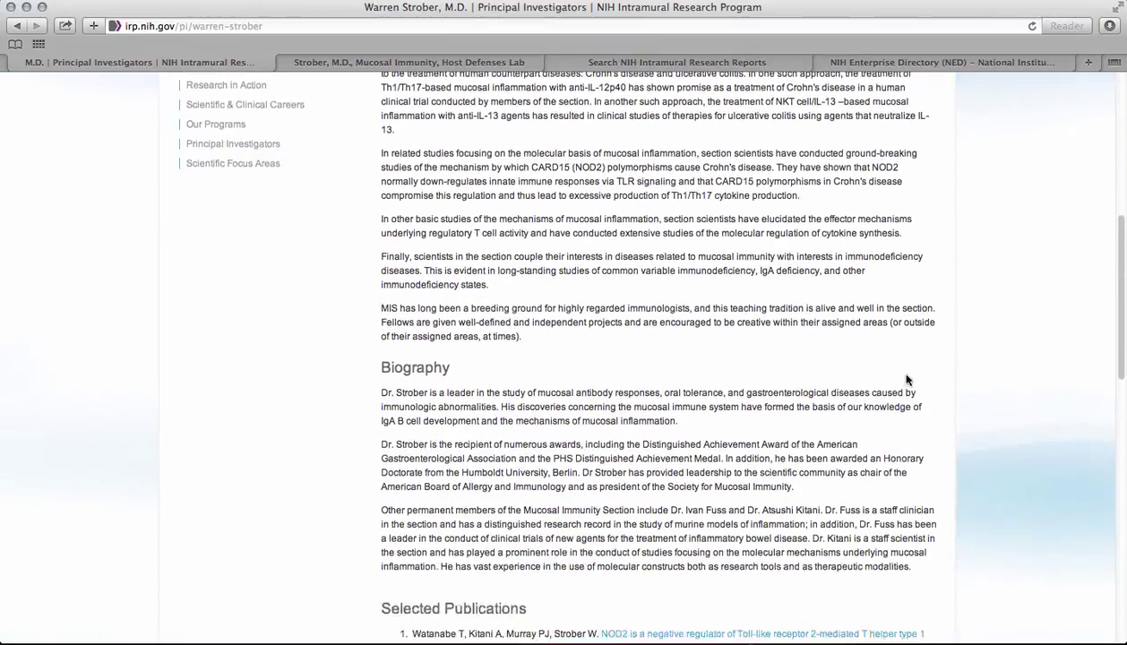
{"action": "scroll", "coordinate": [907, 376], "scroll_direction": "down", "scroll_amount": 2}
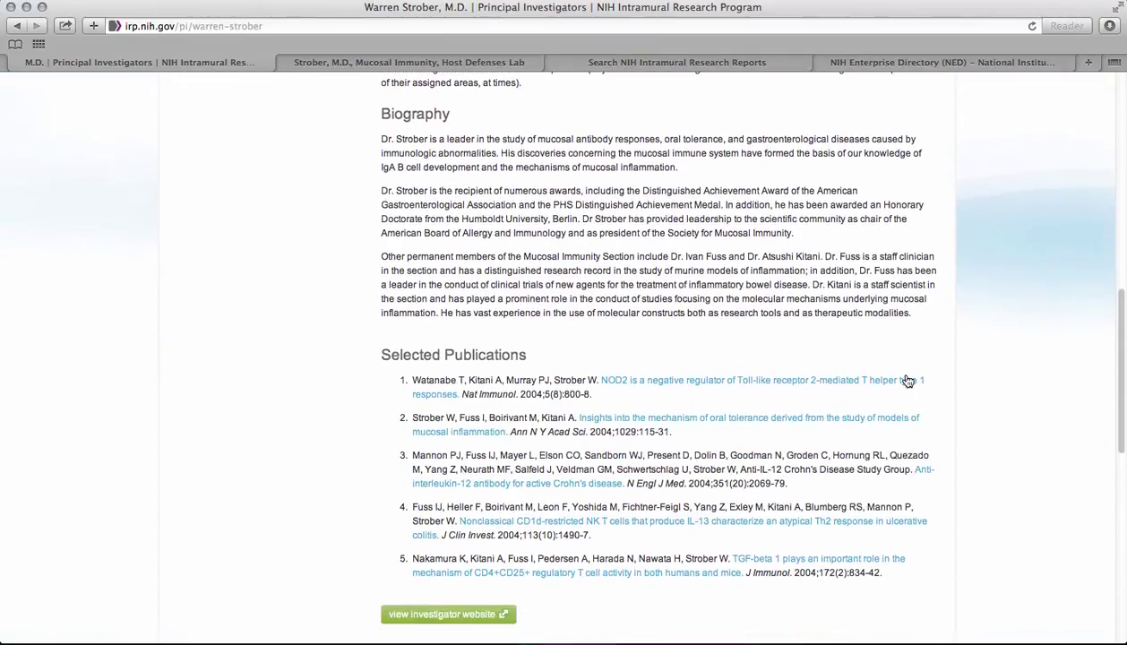
{"action": "scroll", "coordinate": [908, 381], "scroll_direction": "down", "scroll_amount": 1}
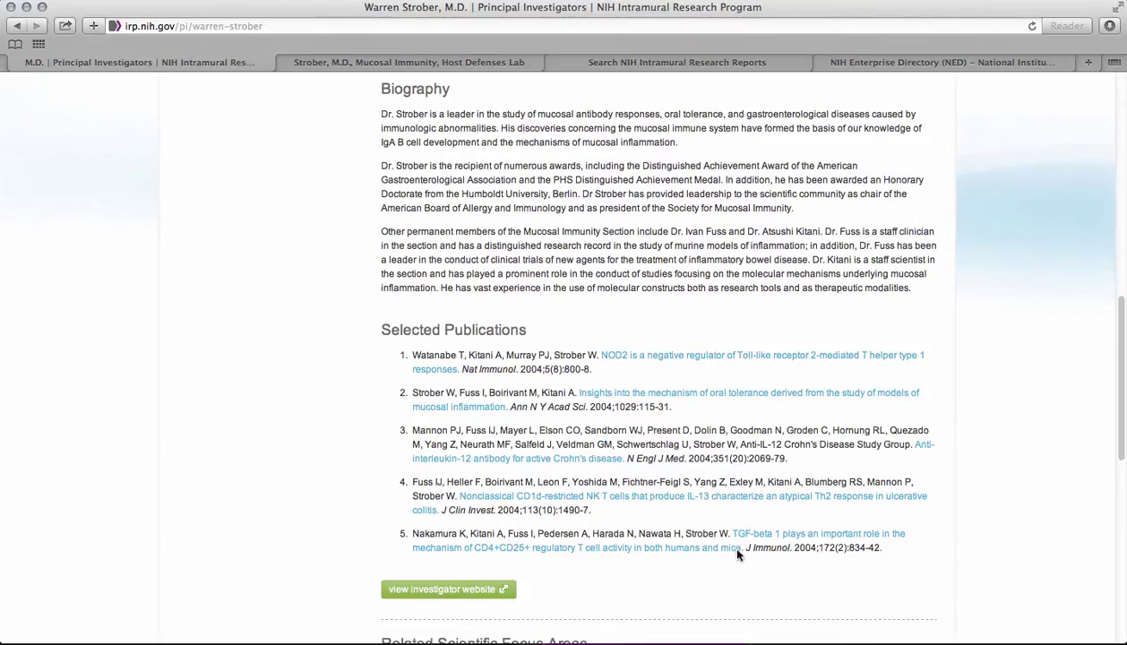
{"action": "left_click", "coordinate": [501, 591]}
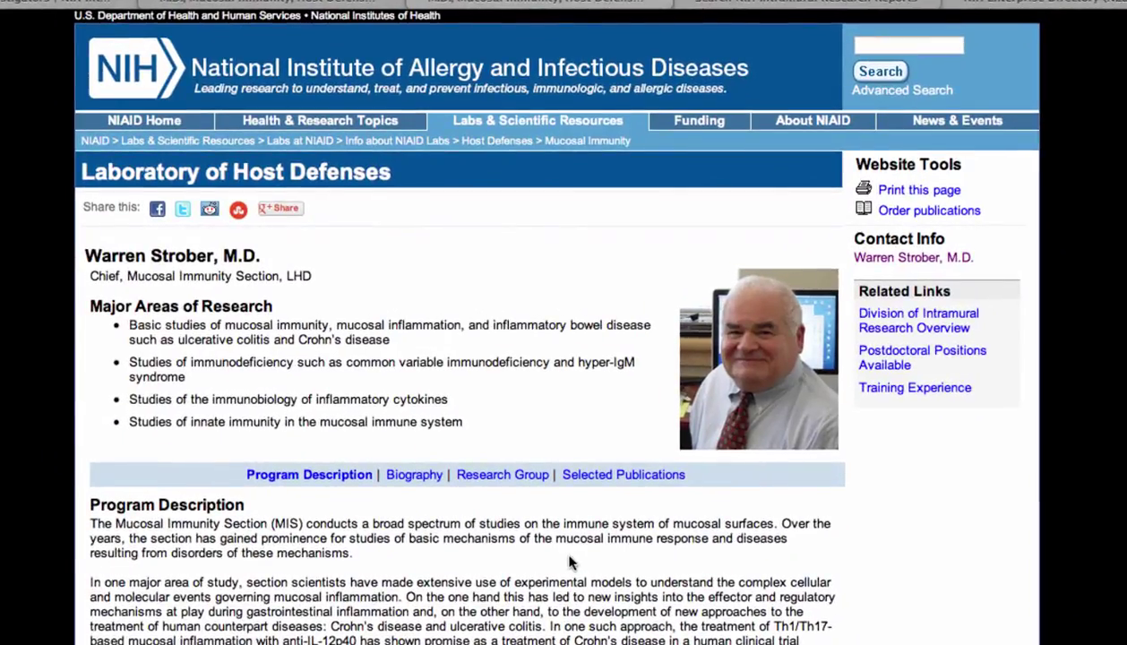
- Close the duplicate NIAID Laboratory of Host Defenses tab to return to the IRP profile
{"action": "scroll", "coordinate": [512, 482], "scroll_direction": "down", "scroll_amount": 1}
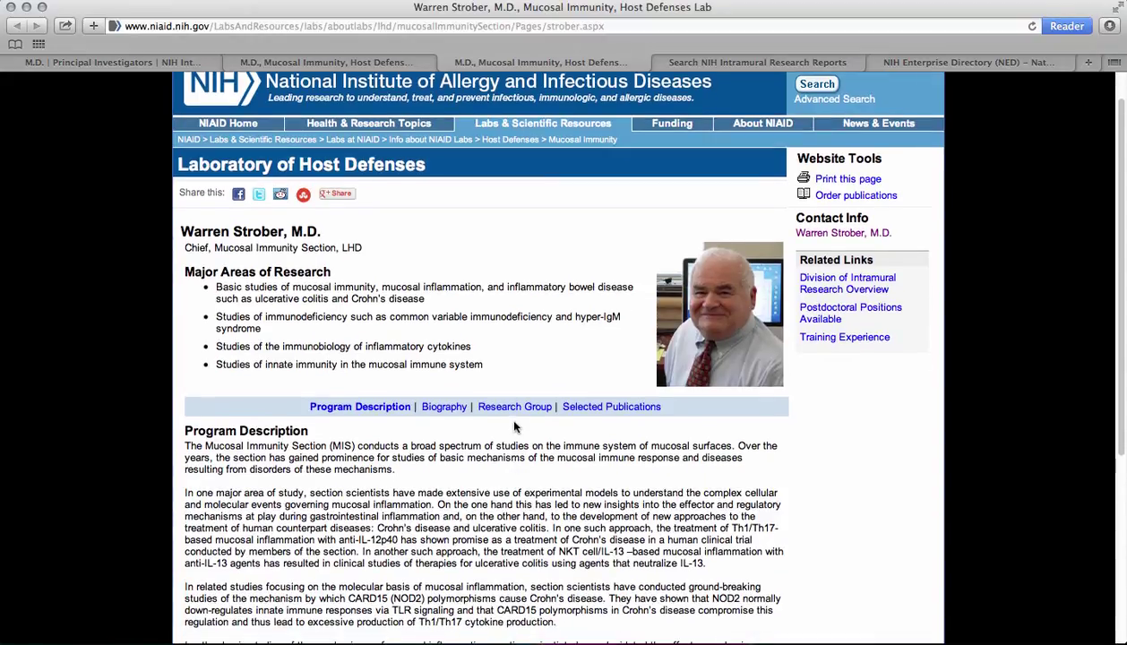
{"action": "scroll", "coordinate": [528, 448], "scroll_direction": "down", "scroll_amount": 2}
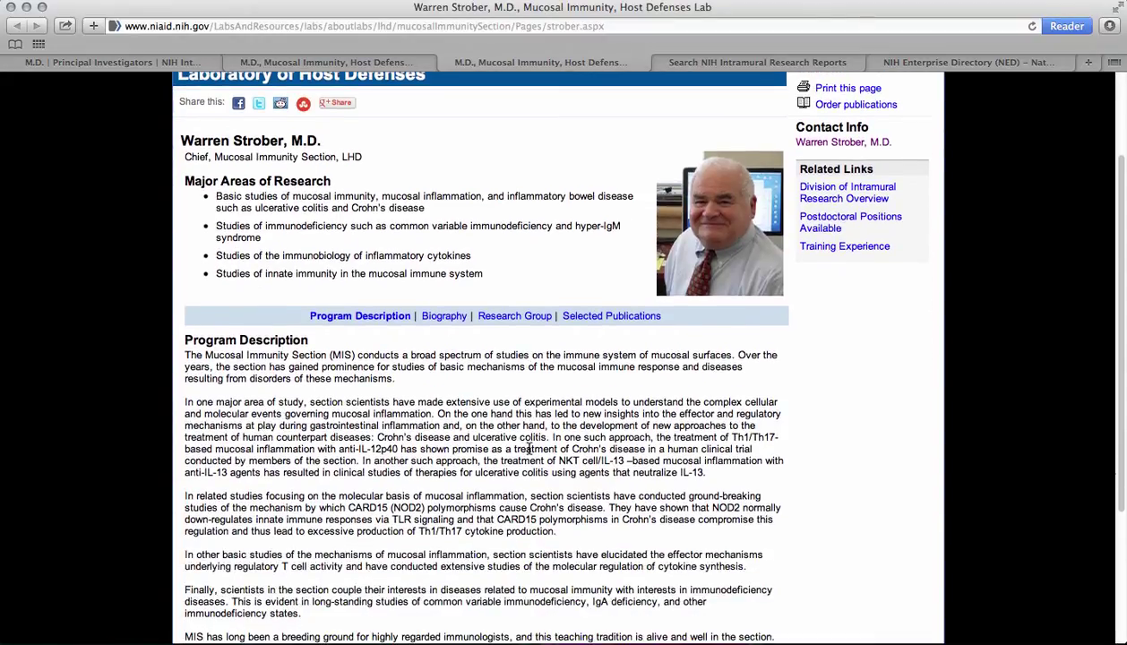
{"action": "scroll", "coordinate": [528, 448], "scroll_direction": "up", "scroll_amount": 4}
{"action": "left_click", "coordinate": [231, 62]}
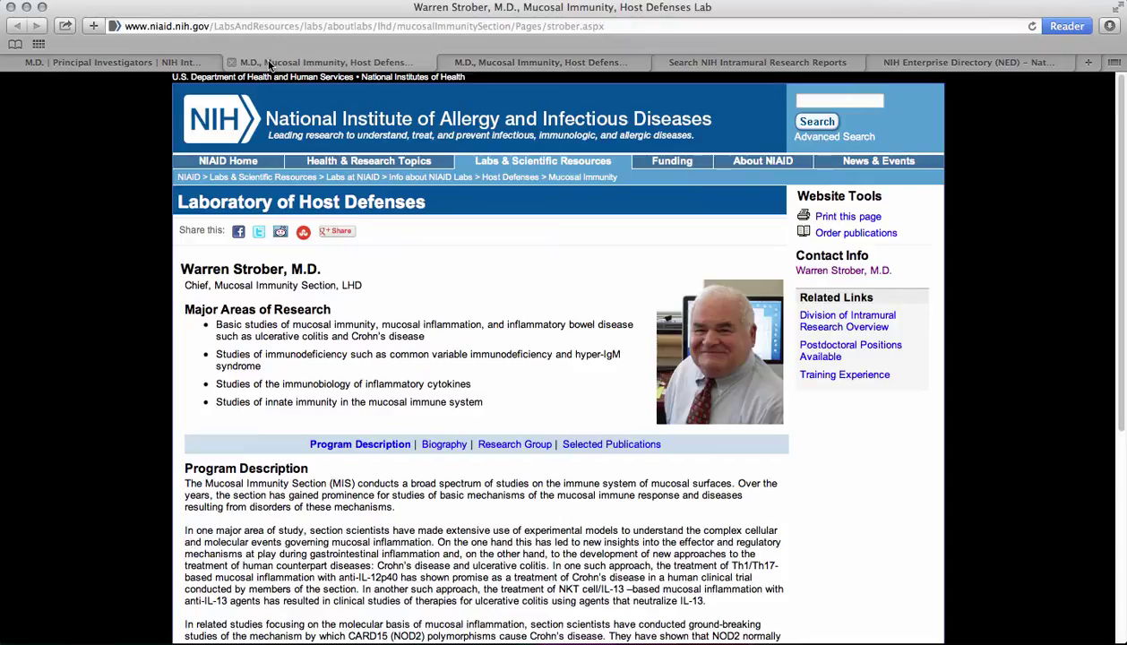
{"action": "left_click", "coordinate": [183, 65]}
{"action": "scroll", "coordinate": [257, 219], "scroll_direction": "up", "scroll_amount": 1}
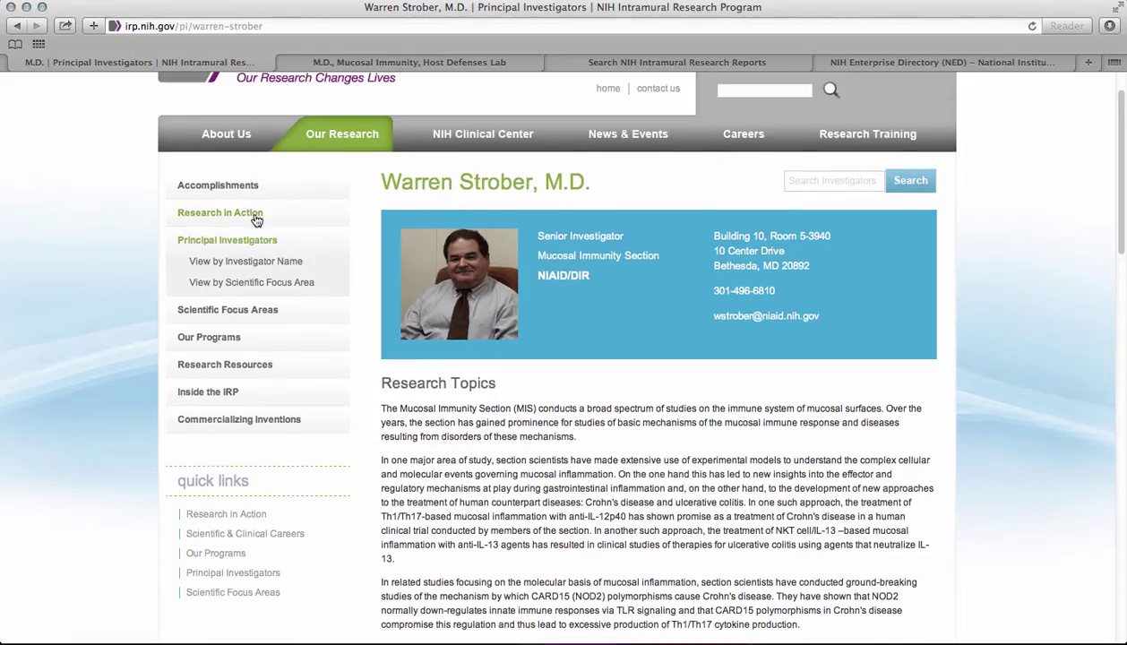
- Switch to the 'Search NIH Intramural Research Reports' tab
{"action": "scroll", "coordinate": [257, 219], "scroll_direction": "up", "scroll_amount": 1}
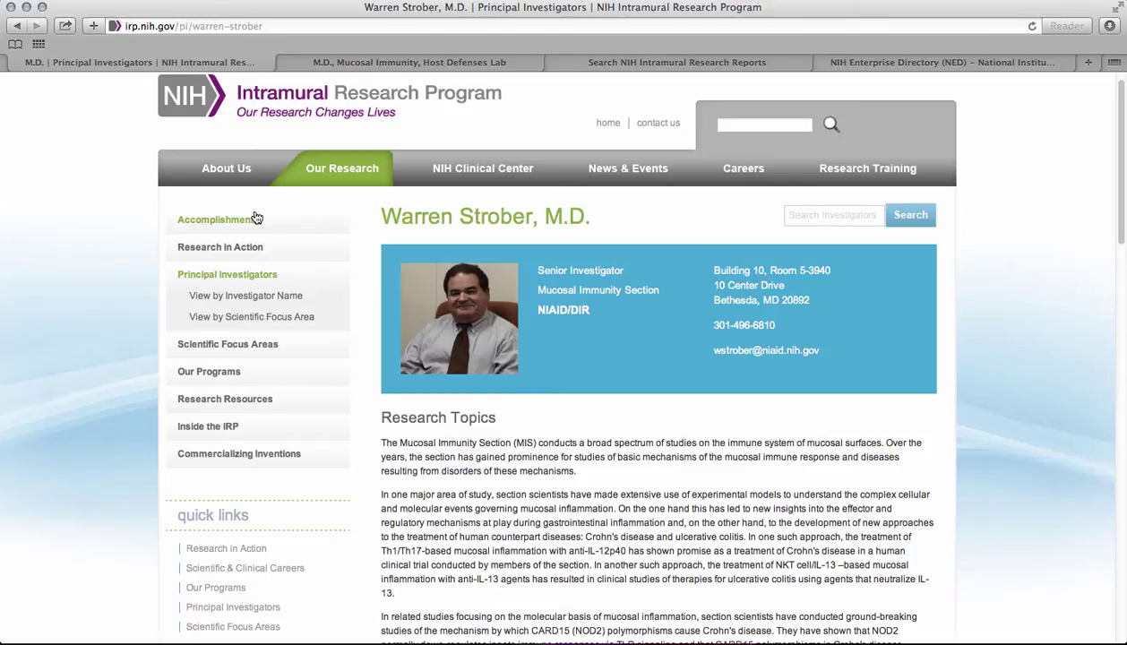
{"action": "left_click", "coordinate": [618, 62]}
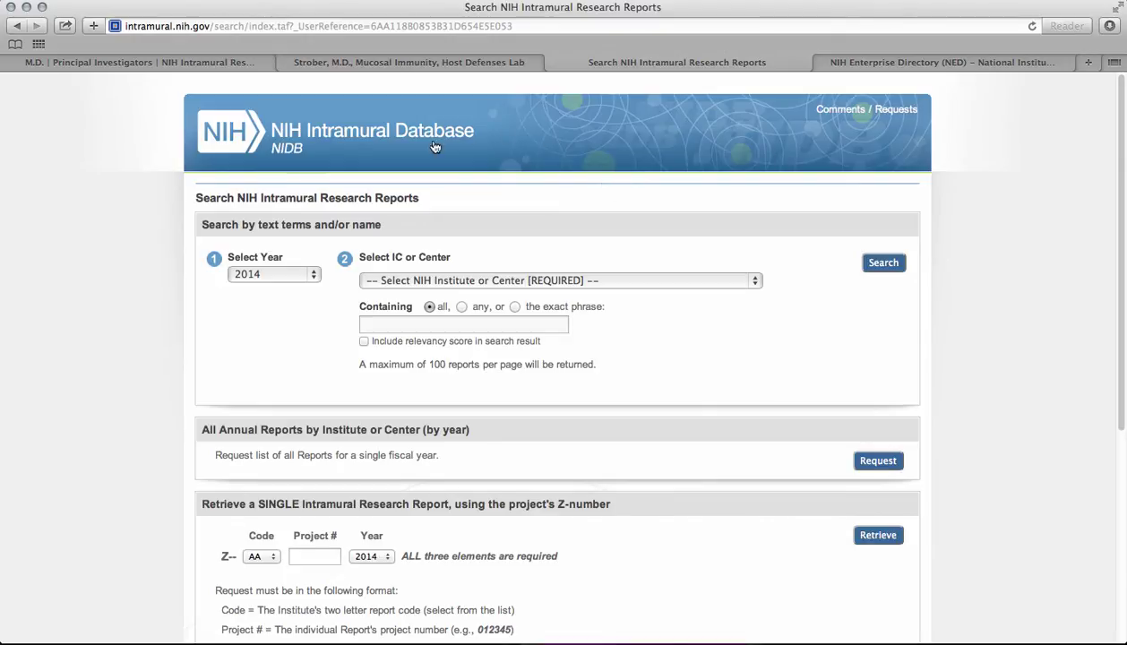
- Keep 2014 as the year and choose All NIH Institutes/Centers for the report search
{"action": "left_click", "coordinate": [311, 276]}
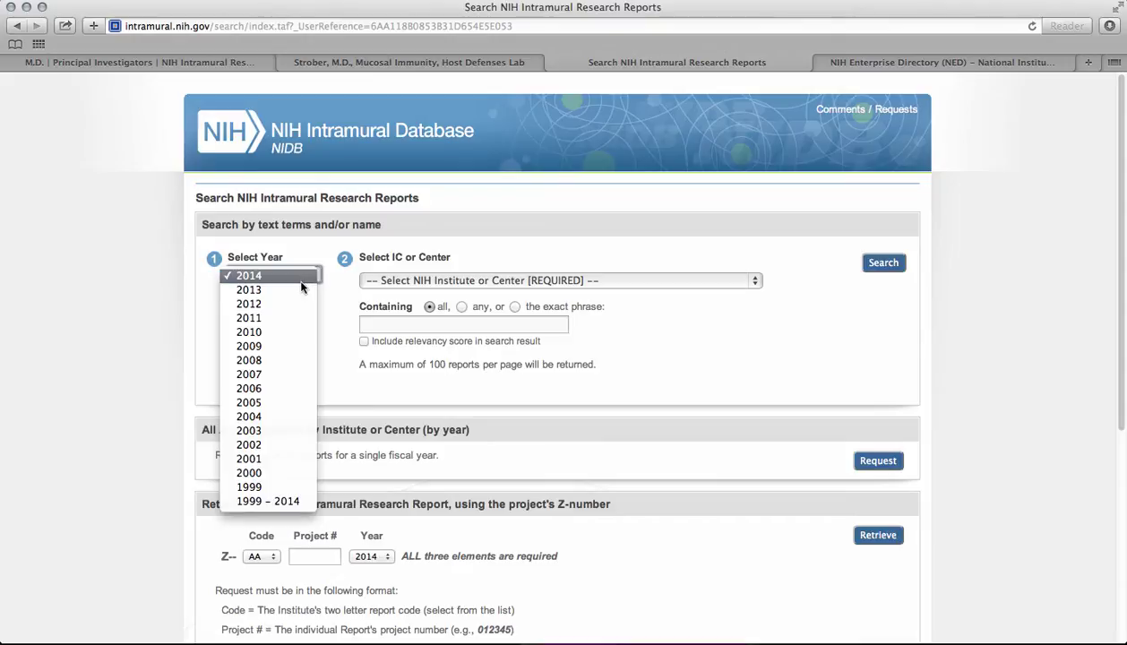
{"action": "left_click", "coordinate": [301, 281]}
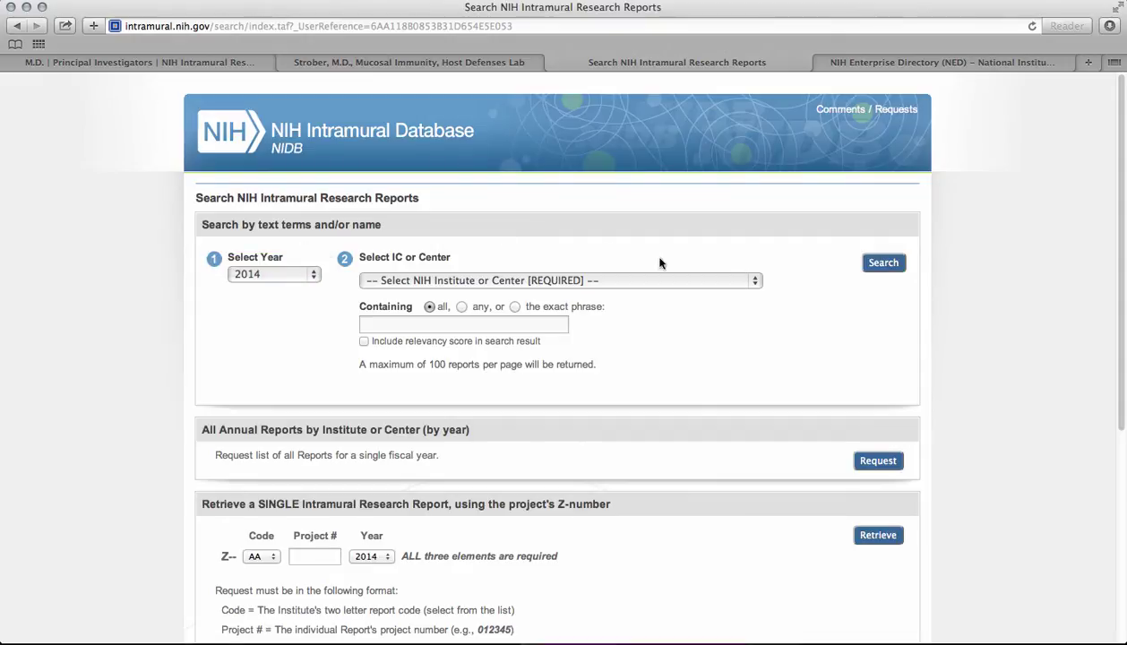
{"action": "left_click", "coordinate": [754, 282]}
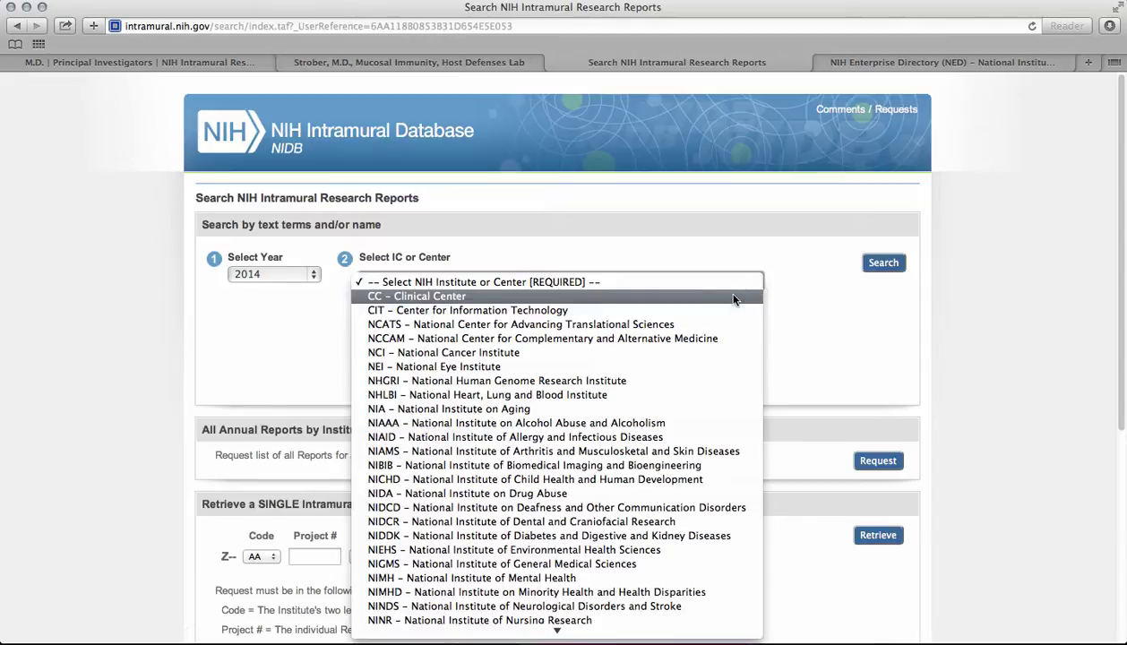
{"action": "scroll", "coordinate": [734, 292], "scroll_direction": "down", "scroll_amount": 1}
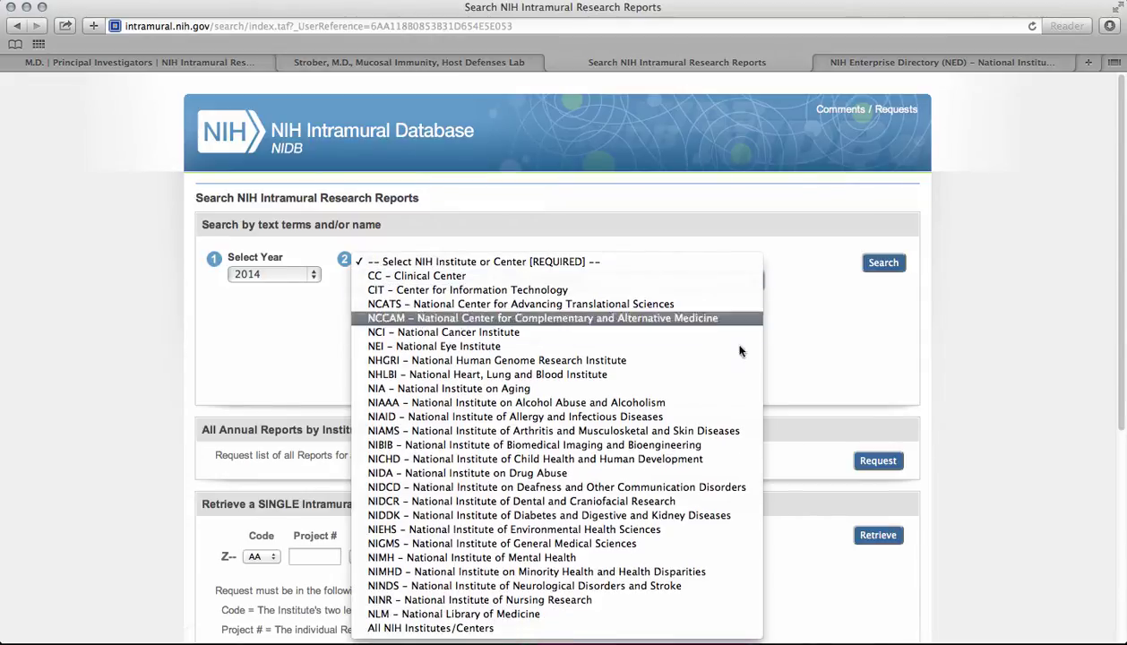
{"action": "left_click", "coordinate": [651, 628]}
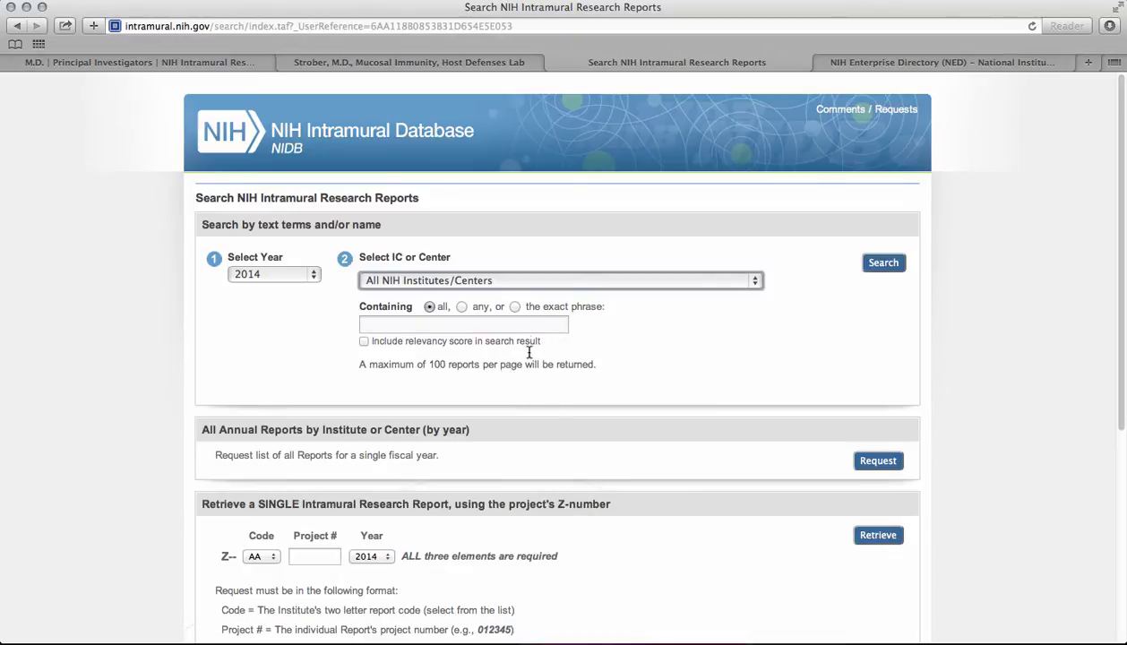
{"action": "left_click", "coordinate": [524, 323]}
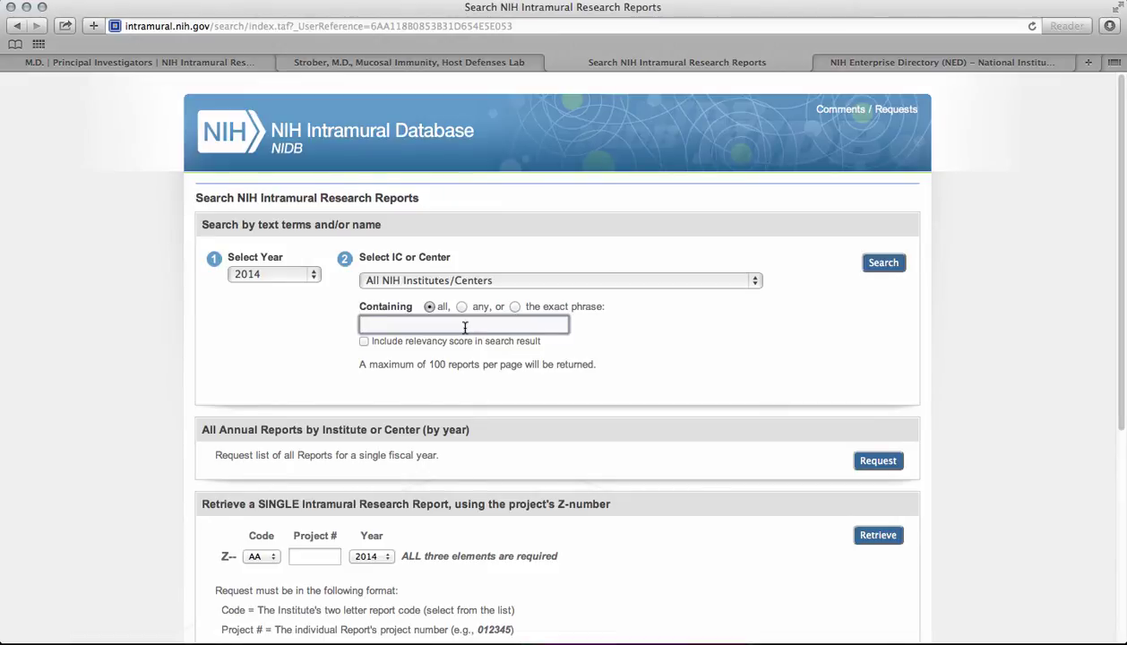
- Search 2014 reports for 'cancer biology', rerun with 'immunology' added, then start entering Crohn's disease
{"action": "type", "text": "cancer biology"}
{"action": "left_click", "coordinate": [881, 265]}
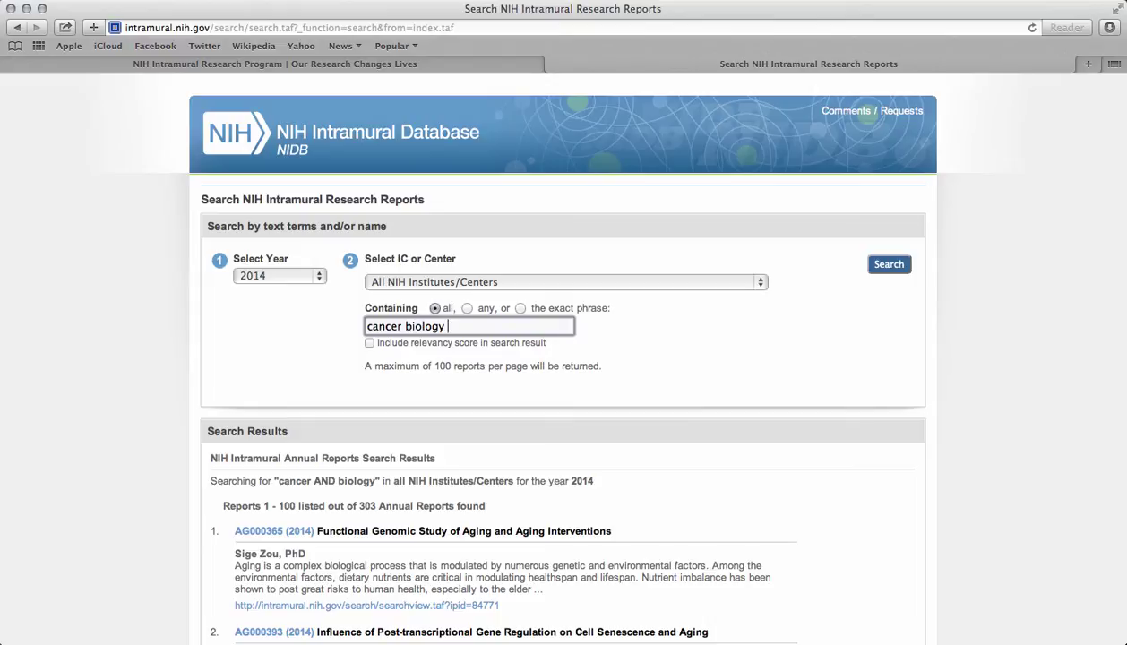
{"action": "type", "text": "immunology"}
{"action": "left_click", "coordinate": [888, 266]}
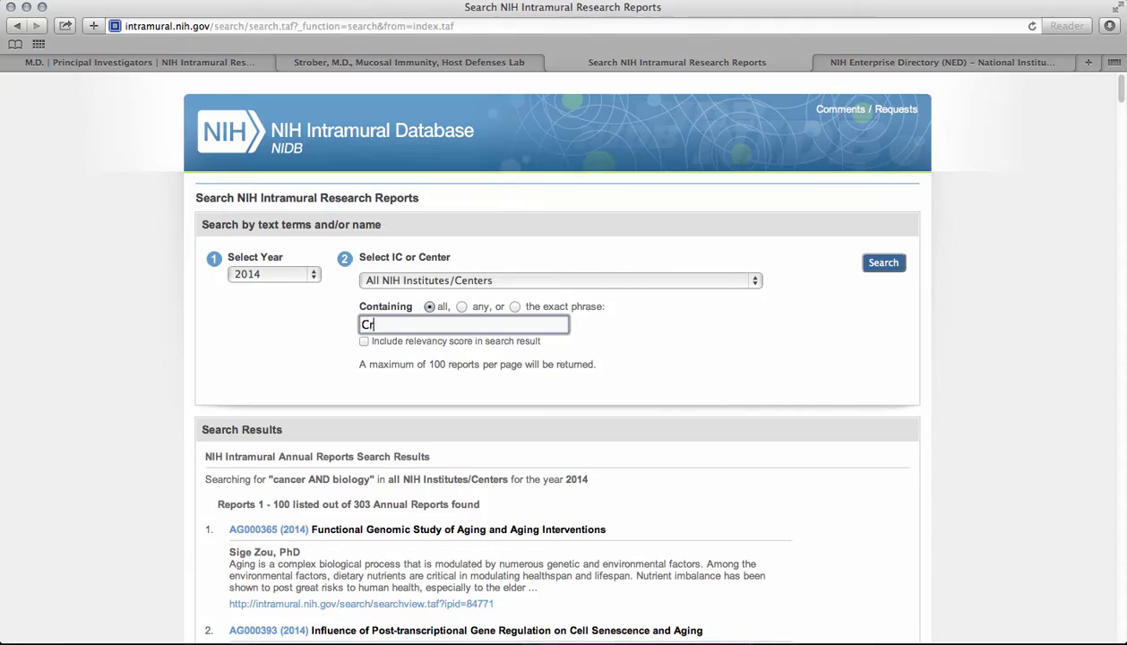
{"action": "type", "text": "ohn's disease"}
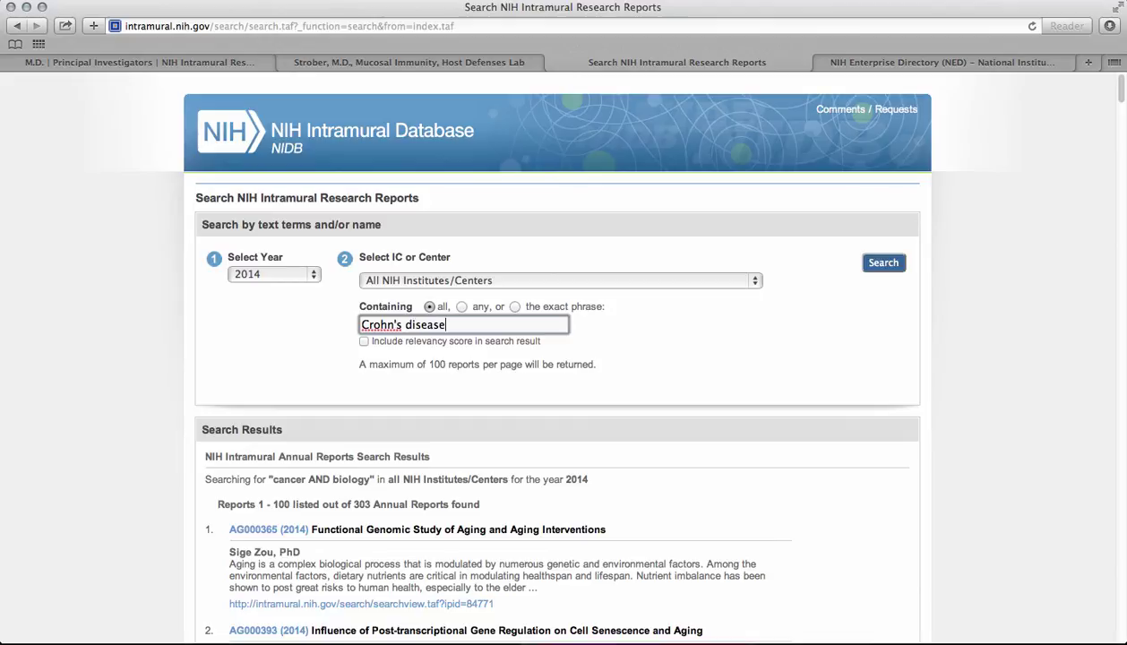
- Run the 'Crohns disease' search and open report AI000645-23 on immune deficiencies
{"action": "key", "text": "Return"}
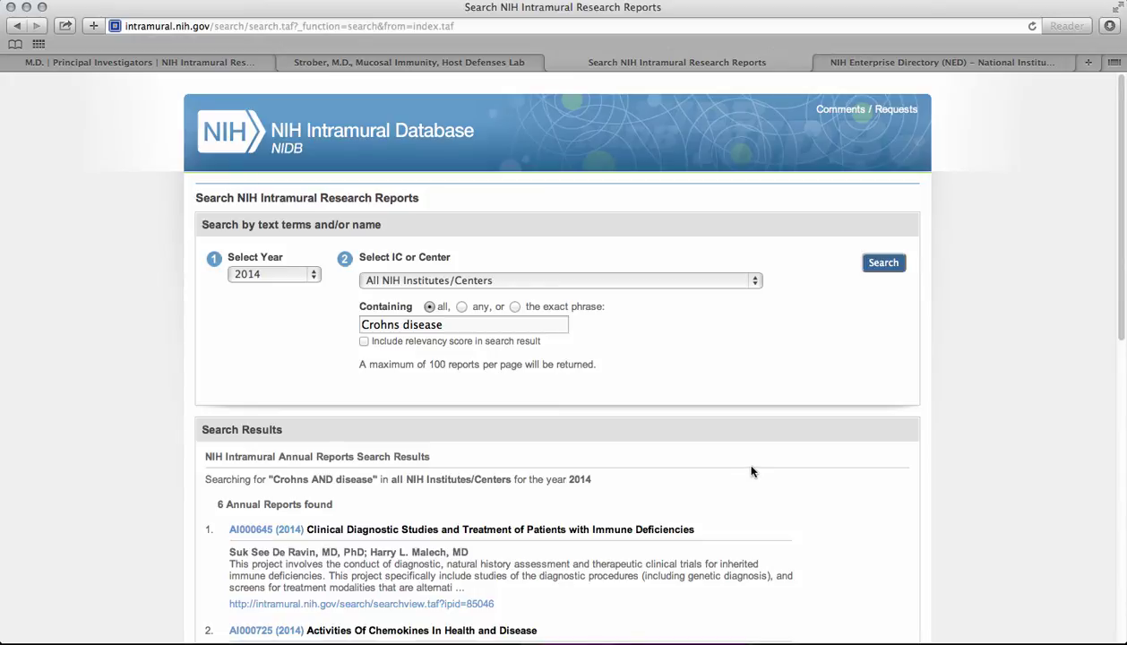
{"action": "scroll", "coordinate": [977, 492], "scroll_direction": "down", "scroll_amount": 2}
{"action": "scroll", "coordinate": [981, 496], "scroll_direction": "down", "scroll_amount": 8}
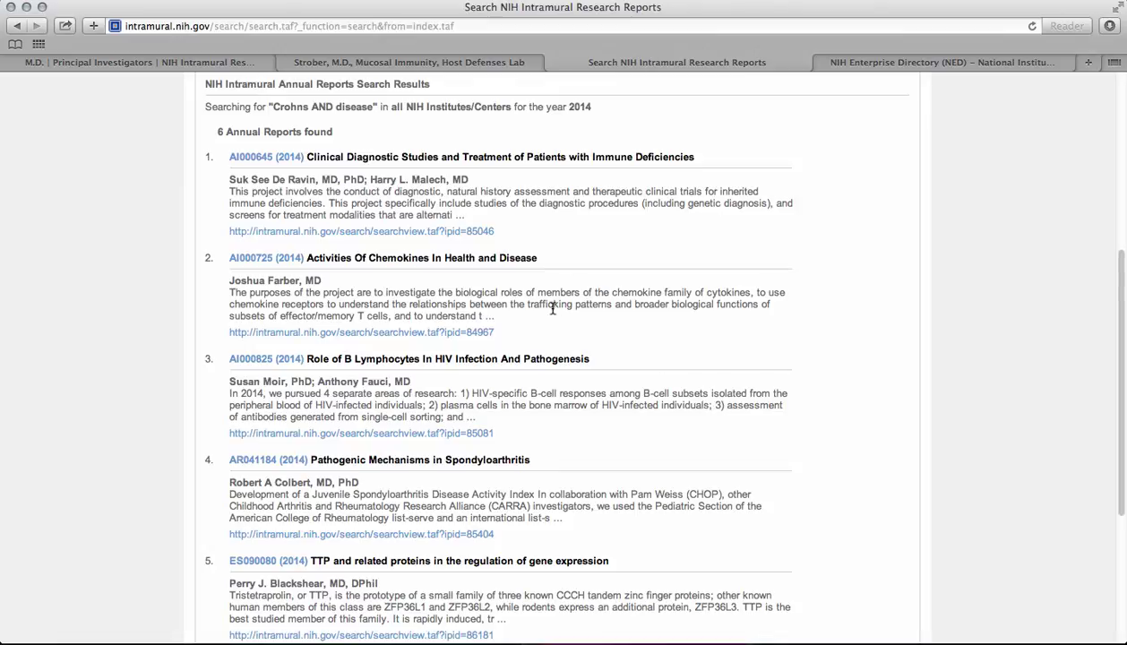
{"action": "left_click", "coordinate": [424, 159]}
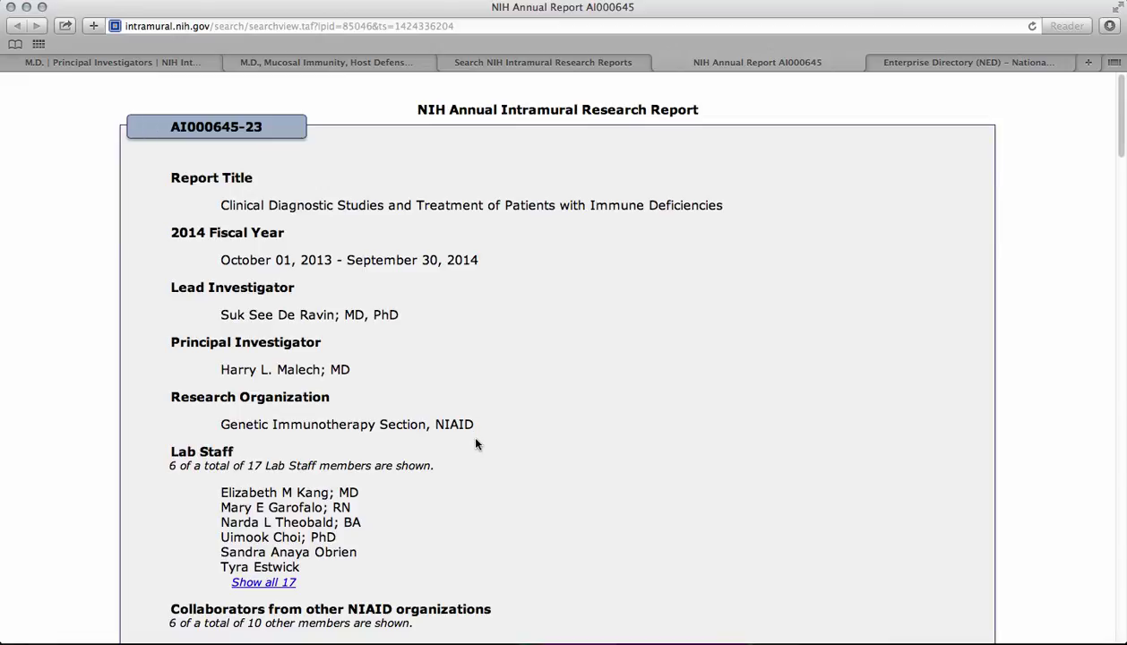
- Scroll report AI000645's collaborators, keywords and summary down to its 15 publications
{"action": "scroll", "coordinate": [552, 457], "scroll_direction": "down", "scroll_amount": 4}
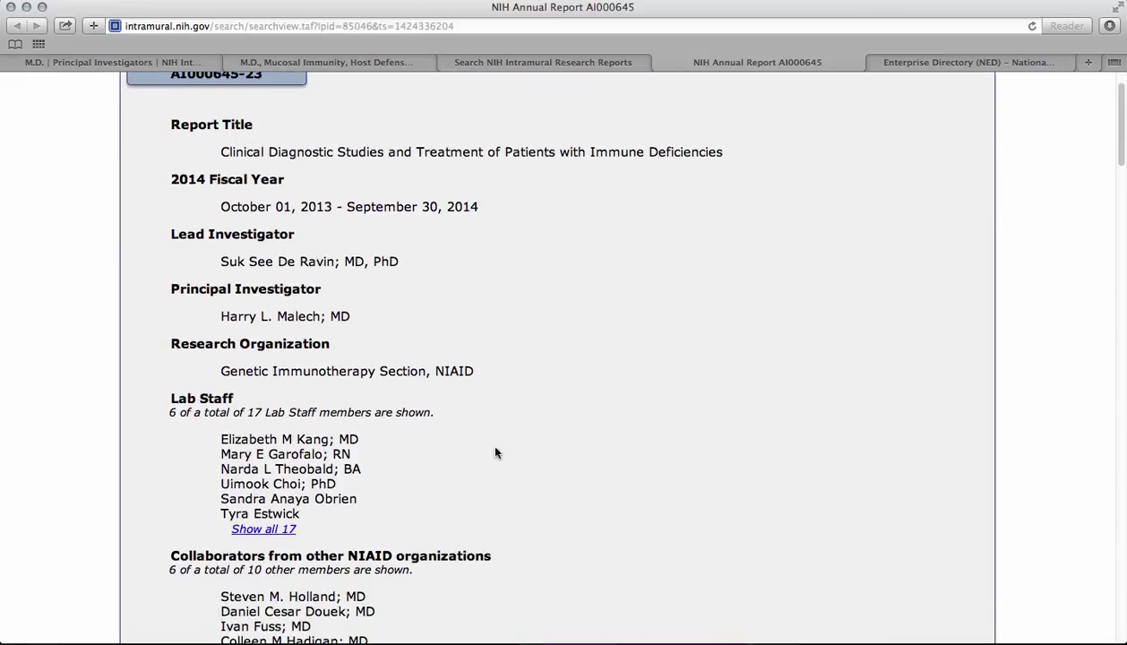
{"action": "scroll", "coordinate": [612, 467], "scroll_direction": "down", "scroll_amount": 4}
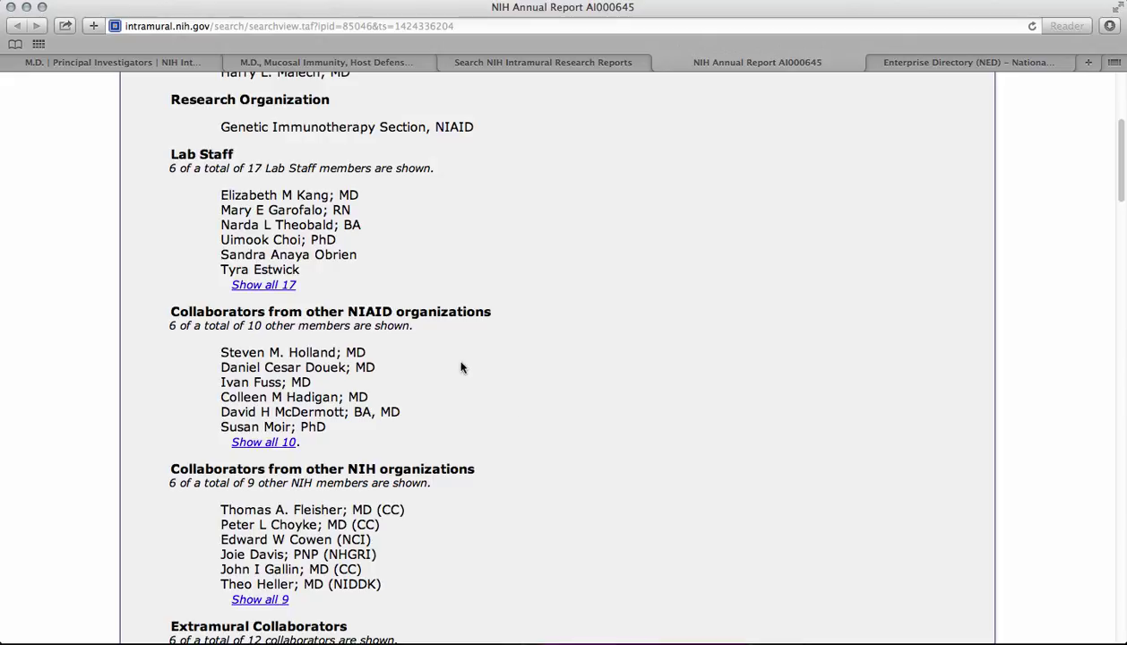
{"action": "scroll", "coordinate": [554, 394], "scroll_direction": "down", "scroll_amount": 3}
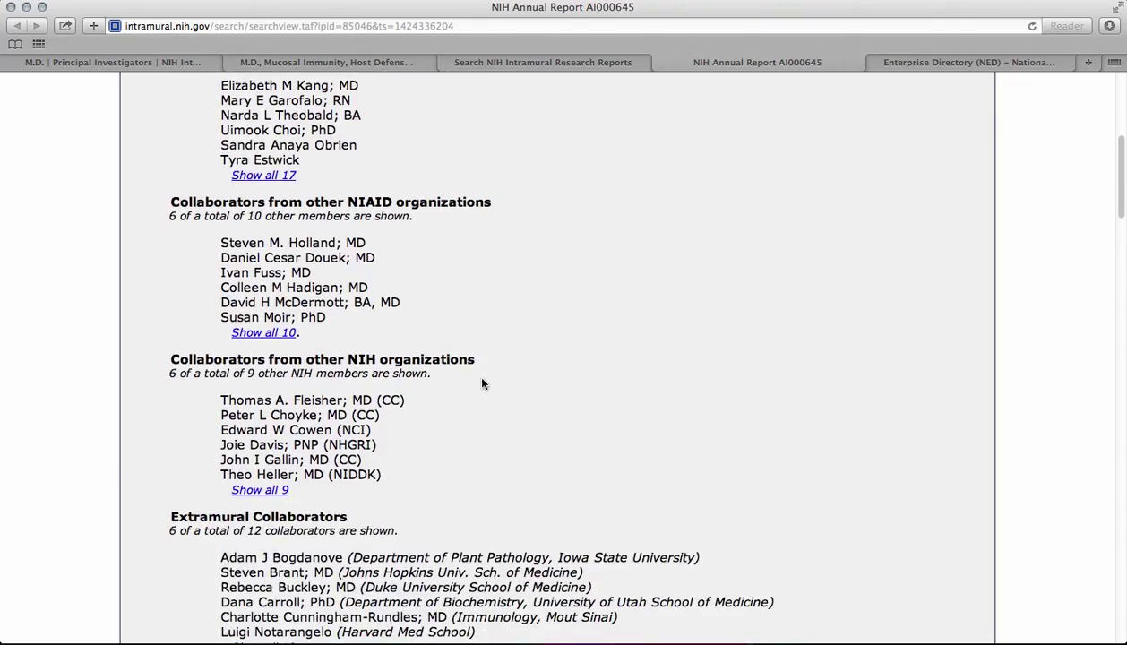
{"action": "scroll", "coordinate": [862, 383], "scroll_direction": "down", "scroll_amount": 10}
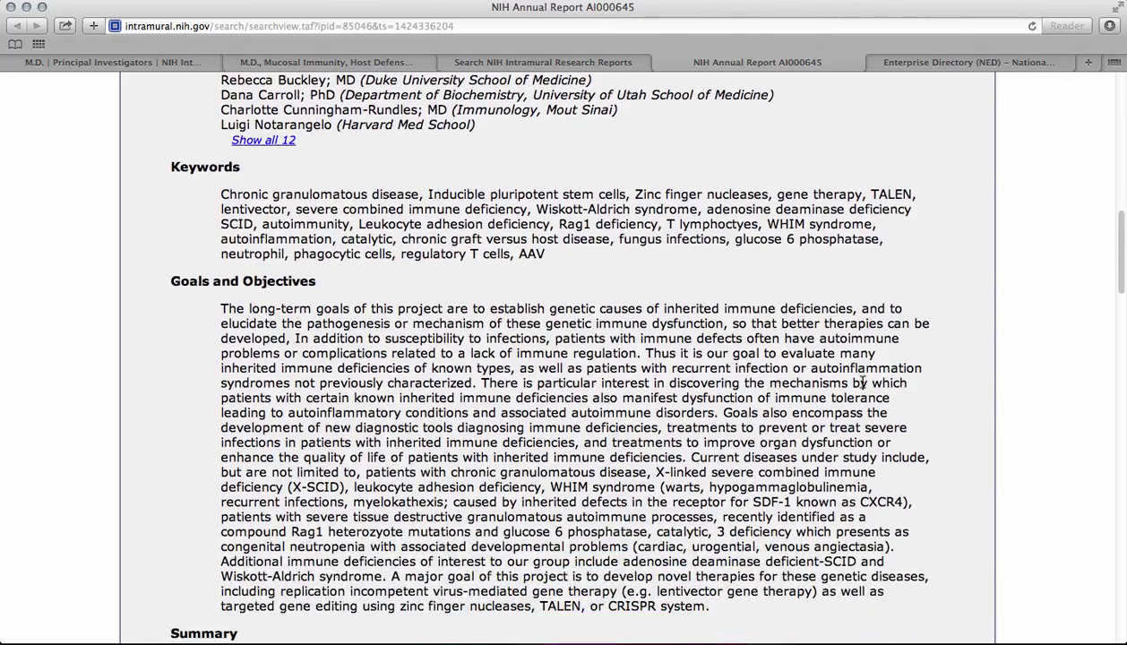
{"action": "scroll", "coordinate": [862, 383], "scroll_direction": "down", "scroll_amount": 4}
{"action": "scroll", "coordinate": [861, 383], "scroll_direction": "down", "scroll_amount": 6}
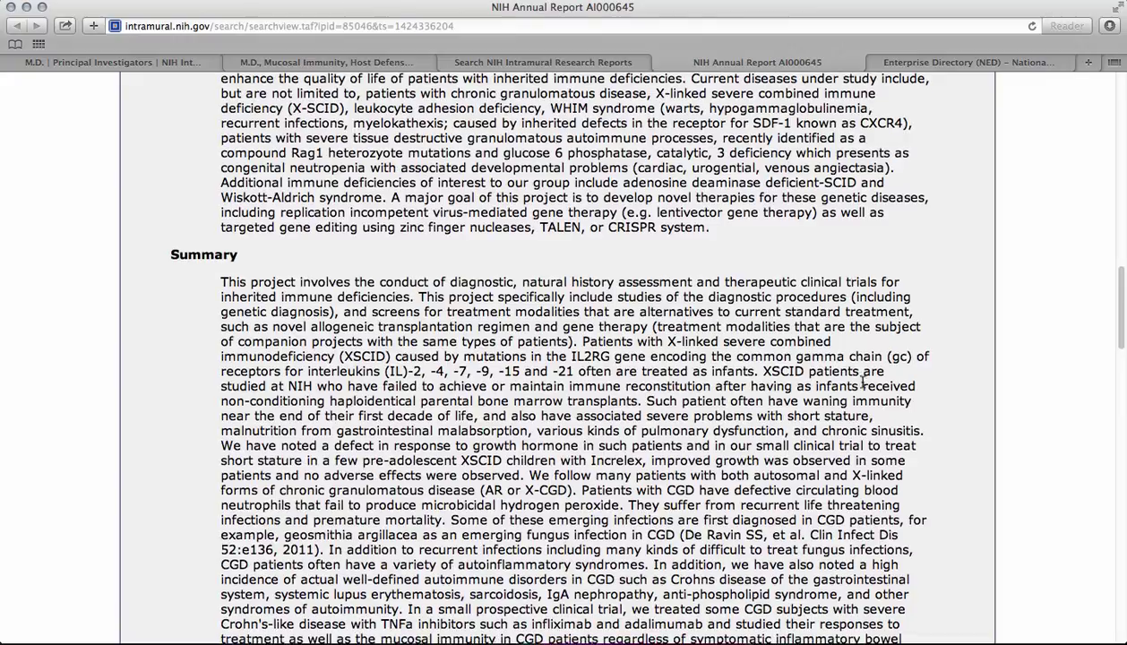
{"action": "scroll", "coordinate": [862, 383], "scroll_direction": "down", "scroll_amount": 14}
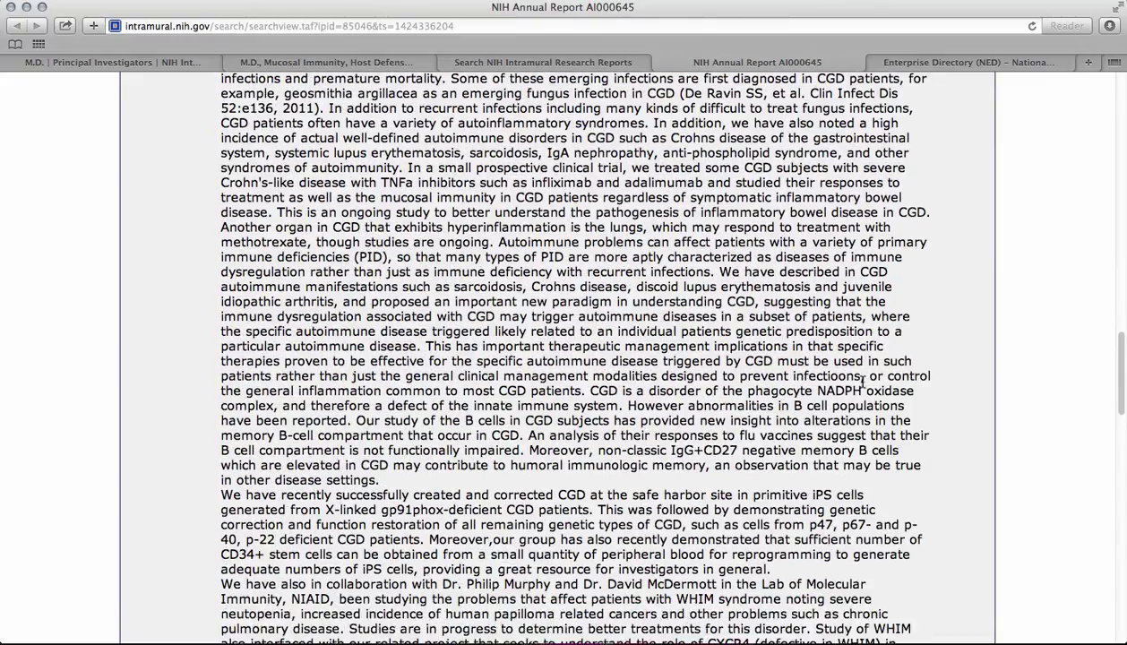
{"action": "scroll", "coordinate": [862, 384], "scroll_direction": "down", "scroll_amount": 3}
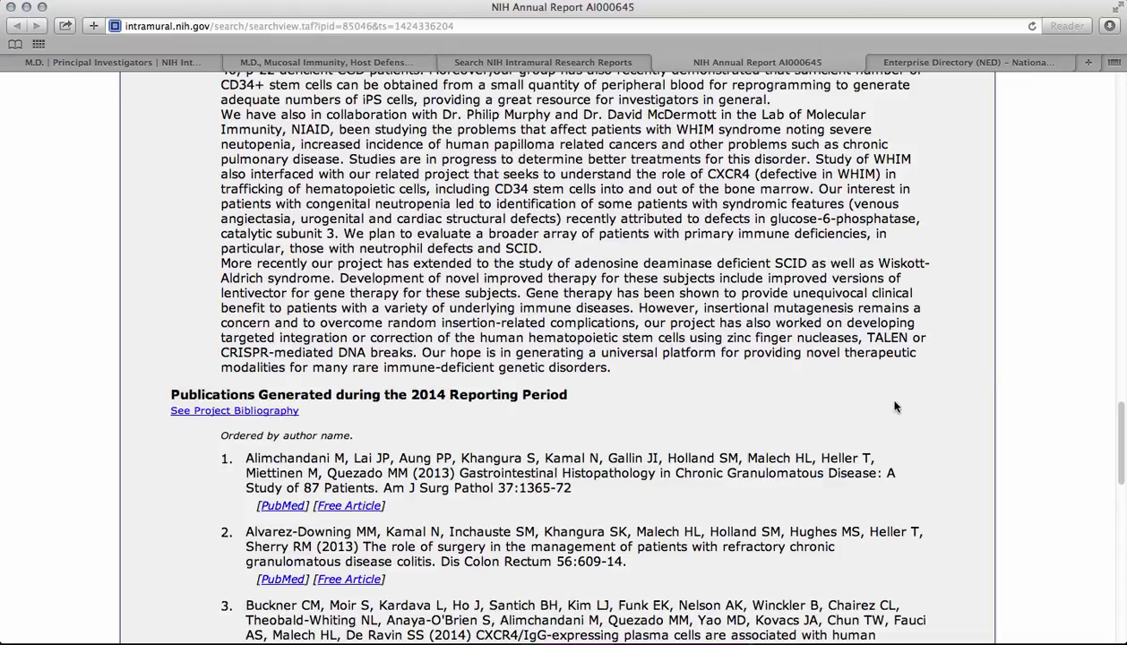
{"action": "scroll", "coordinate": [927, 426], "scroll_direction": "down", "scroll_amount": 5}
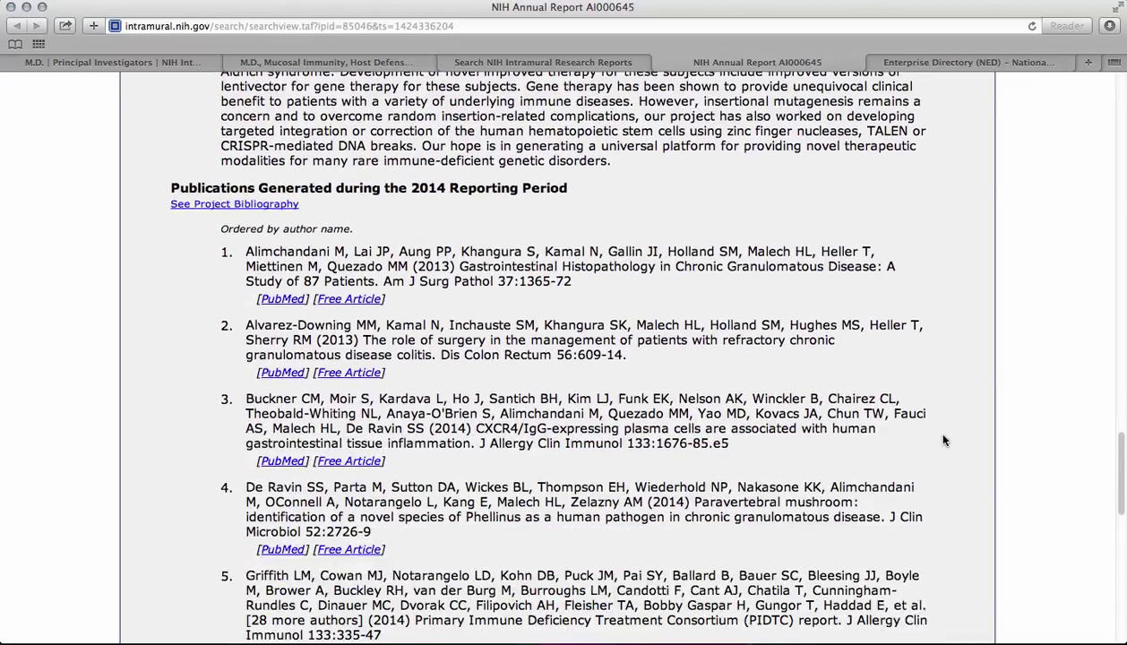
{"action": "scroll", "coordinate": [943, 440], "scroll_direction": "down", "scroll_amount": 1}
{"action": "scroll", "coordinate": [944, 440], "scroll_direction": "down", "scroll_amount": 15}
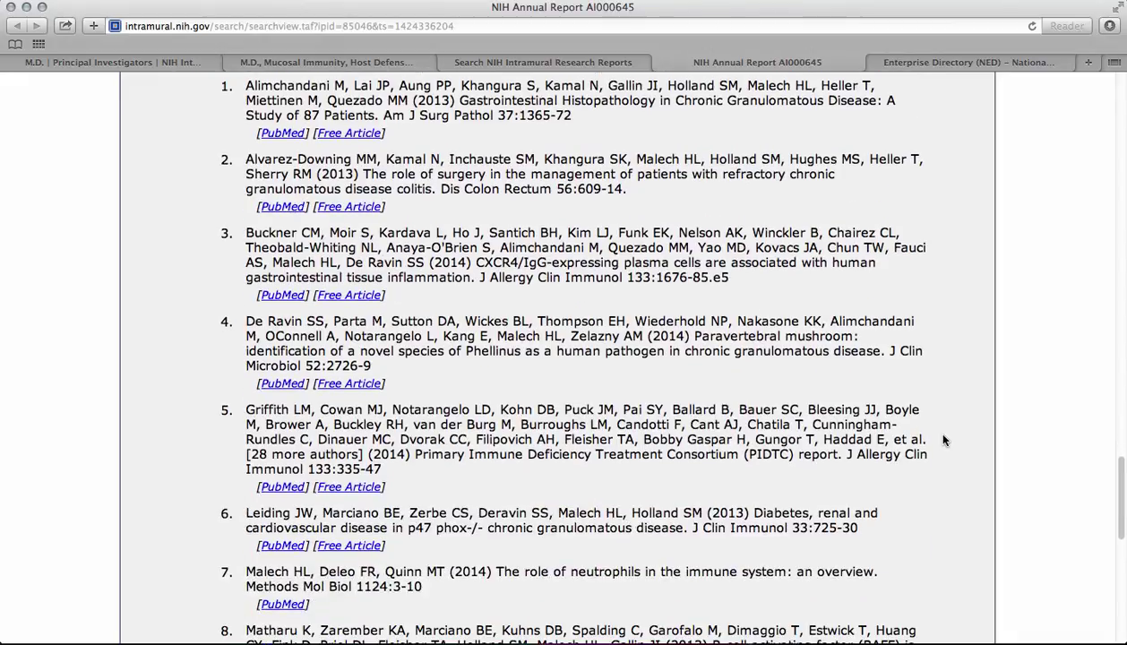
{"action": "scroll", "coordinate": [943, 440], "scroll_direction": "down", "scroll_amount": 2}
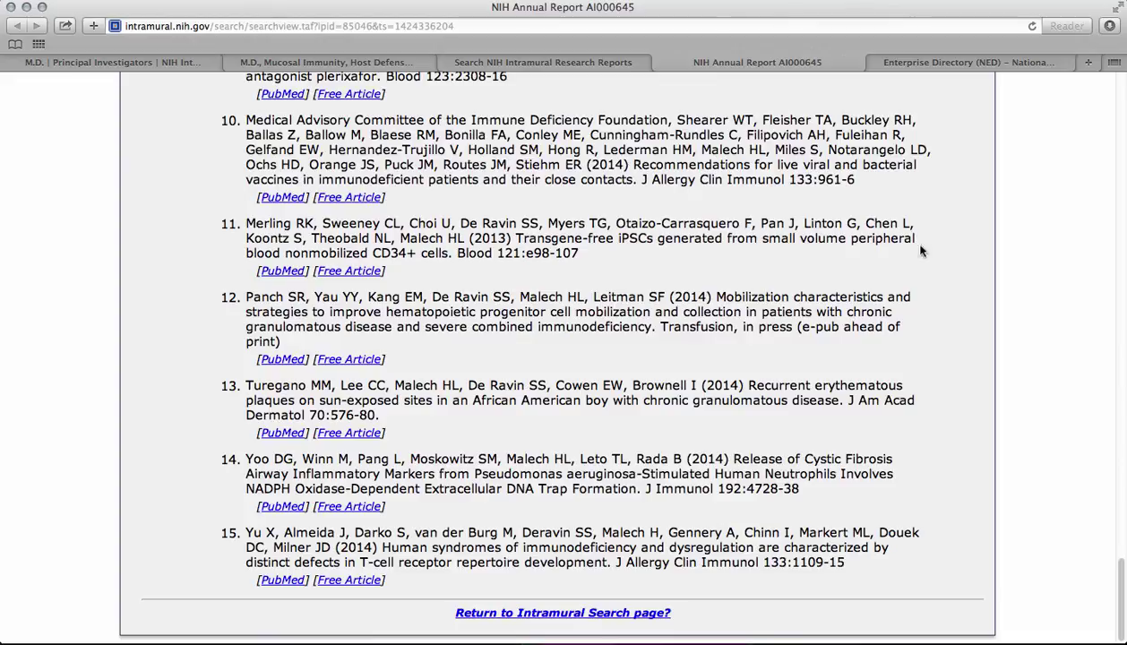
- Go back to the Crohn's disease search results and return to the top of the list
{"action": "left_click", "coordinate": [601, 65]}
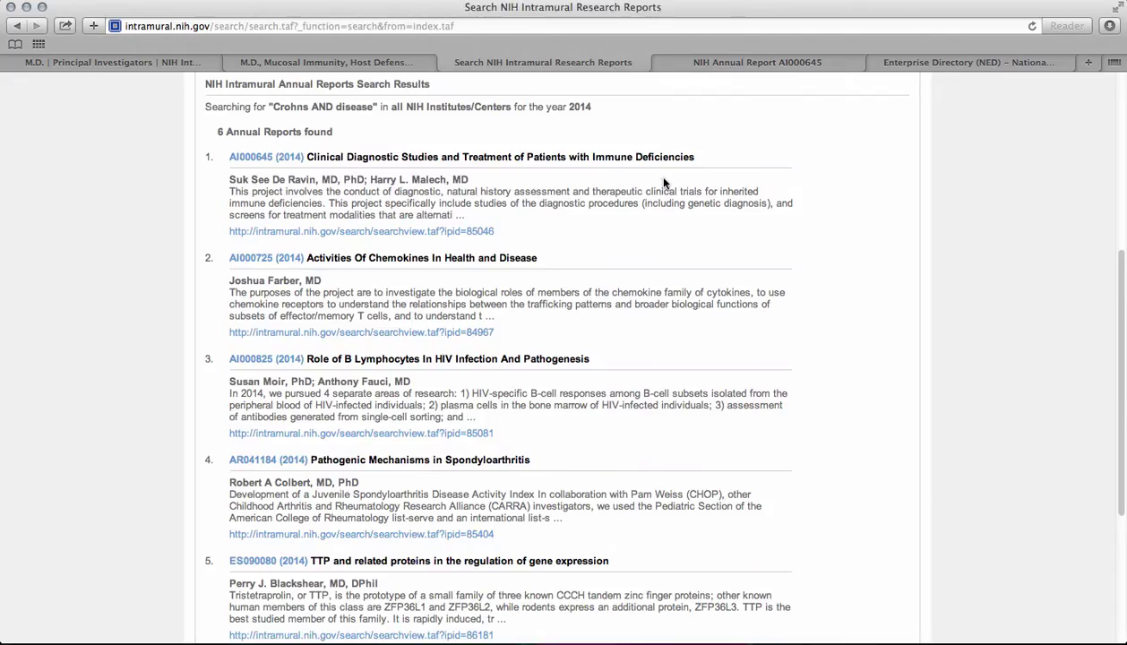
{"action": "scroll", "coordinate": [652, 174], "scroll_direction": "up", "scroll_amount": 1}
{"action": "scroll", "coordinate": [663, 185], "scroll_direction": "up", "scroll_amount": 5}
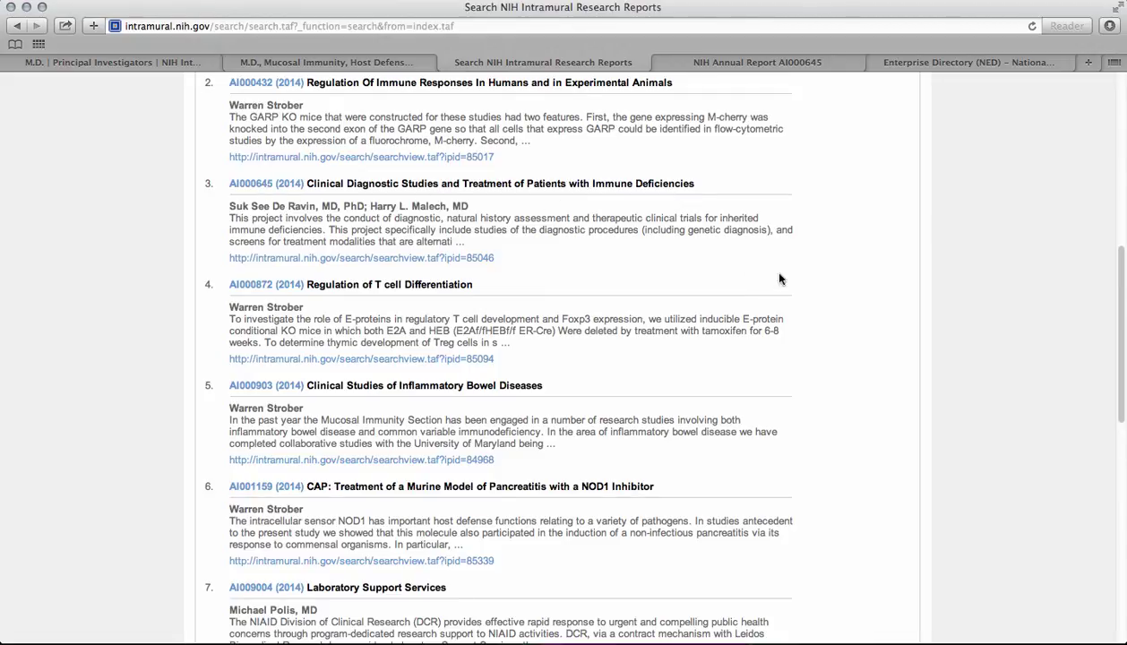
- Search the NIH Enterprise Directory by the investigator's last and first name
{"action": "left_click", "coordinate": [897, 62]}
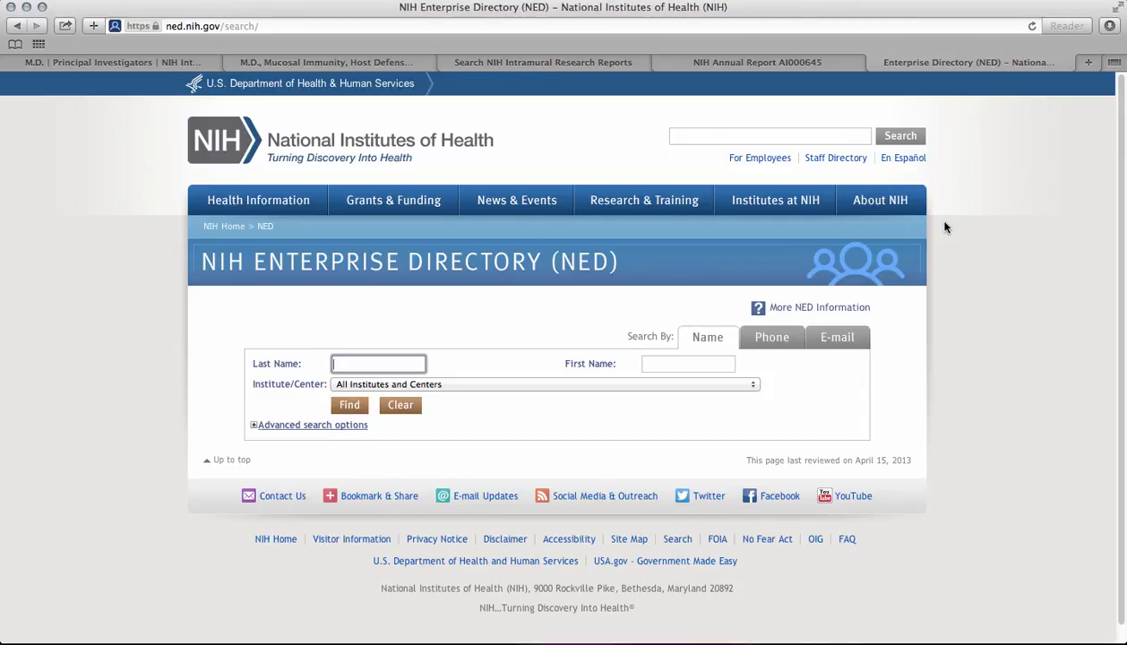
{"action": "type", "text": "strober"}
{"action": "key", "text": "Tab"}
{"action": "type", "text": "warren"}
{"action": "left_click", "coordinate": [352, 405]}
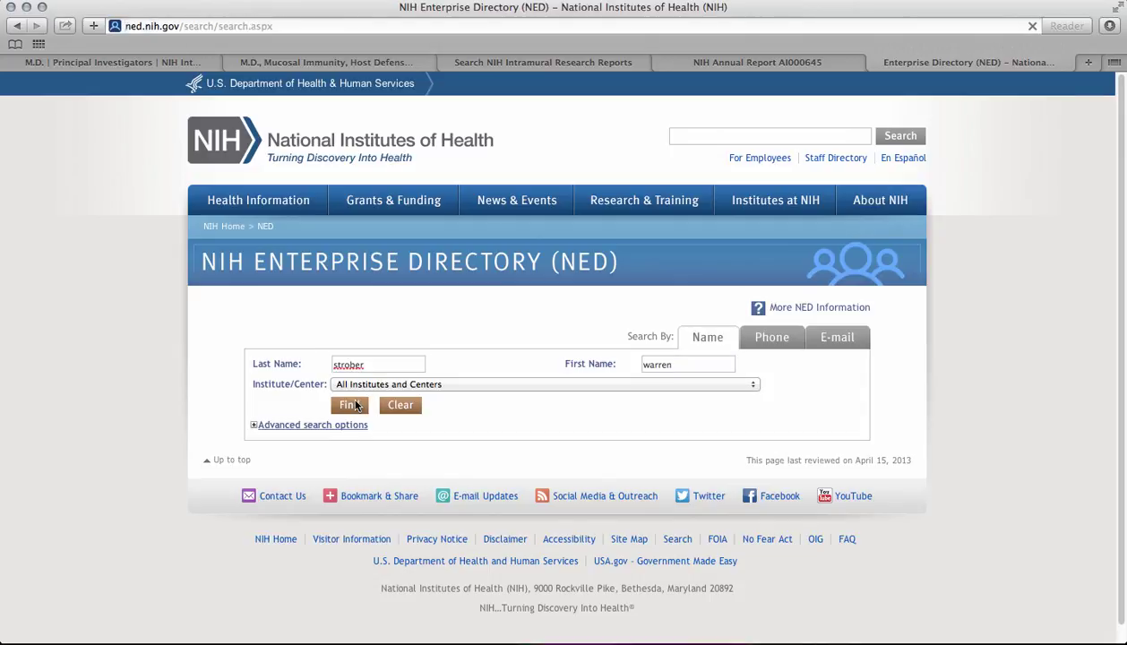